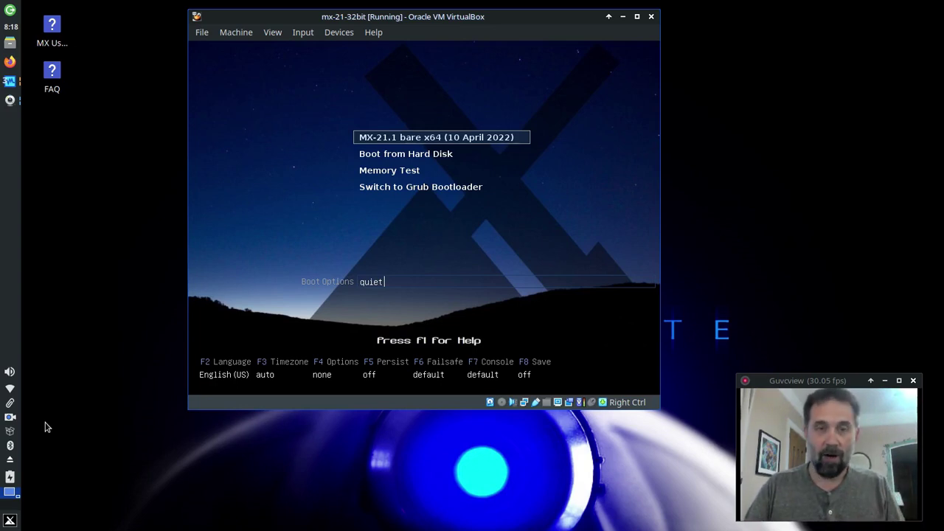
{"action": "key", "text": "Down"}
{"action": "key", "text": "Down"}
{"action": "key", "text": "Down"}
{"action": "key", "text": "Up"}
{"action": "key", "text": "Up"}
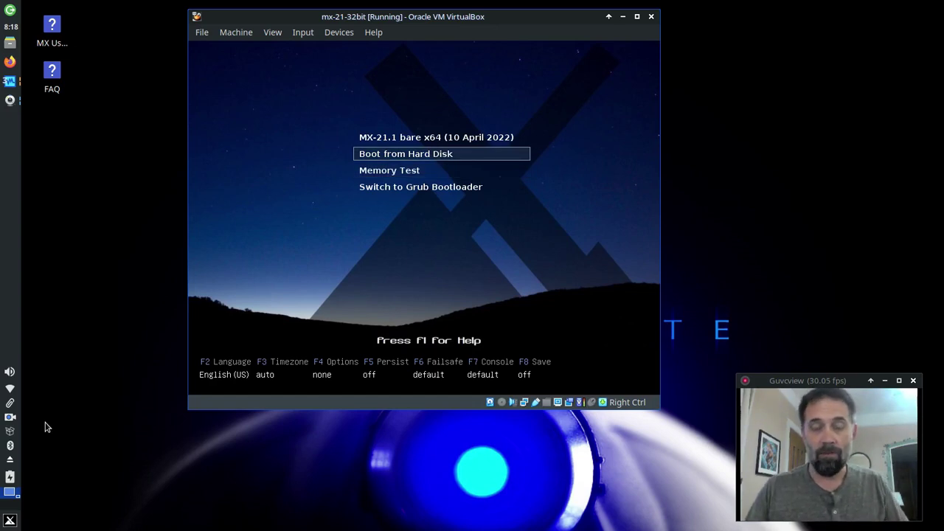
{"action": "key", "text": "Down"}
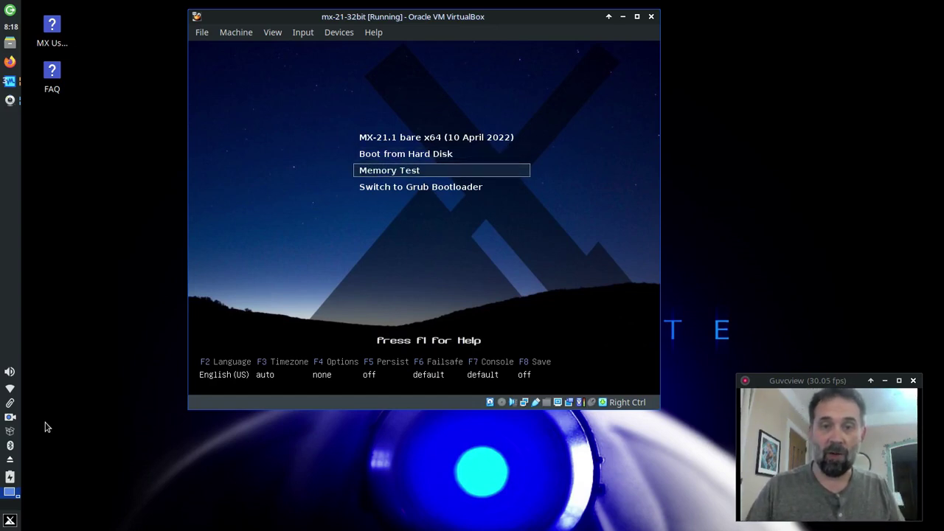
{"action": "key", "text": "Down"}
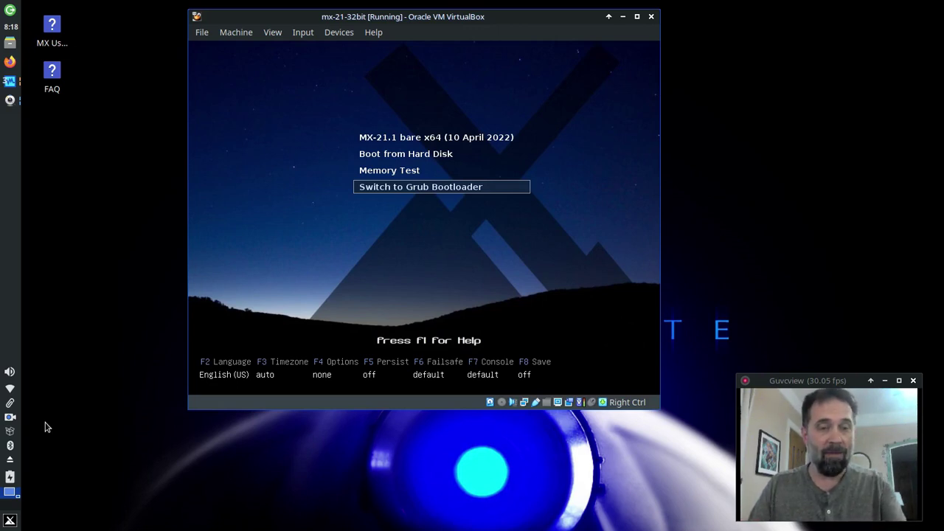
{"action": "key", "text": "F2"}
{"action": "key", "text": "Escape"}
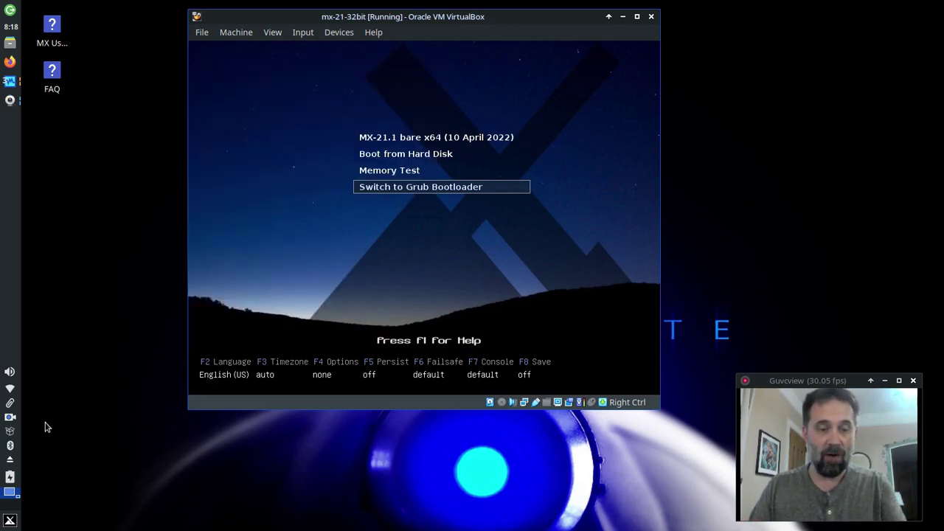
{"action": "key", "text": "F3"}
{"action": "key", "text": "Escape"}
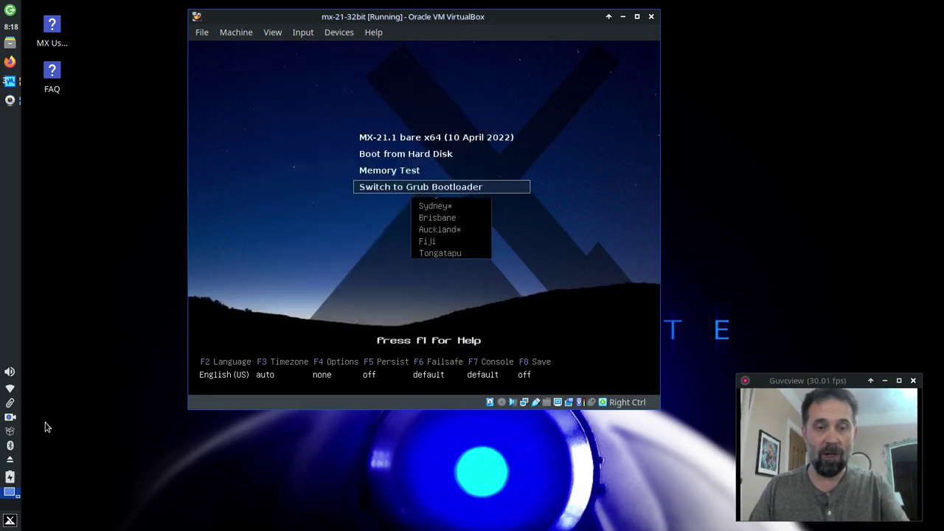
{"action": "key", "text": "F4"}
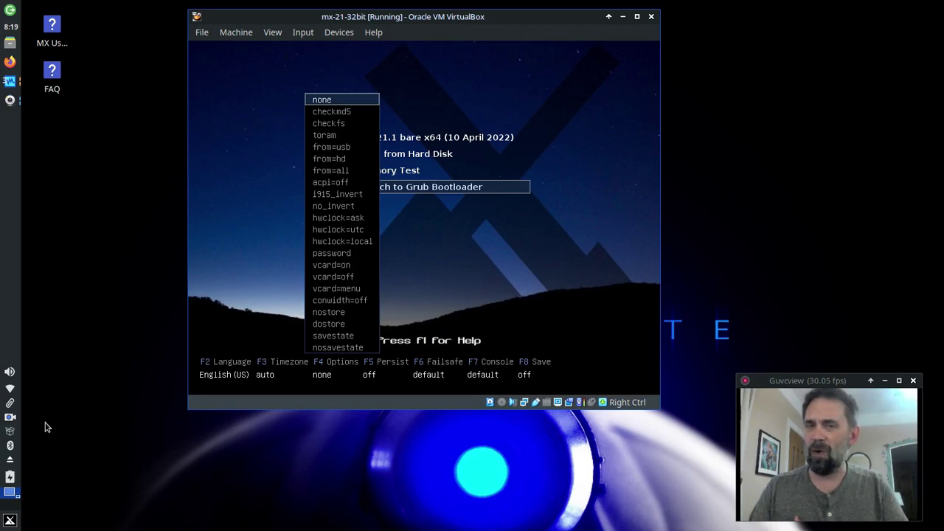
{"action": "key", "text": "Down"}
{"action": "key", "text": "Down"}
{"action": "key", "text": "Down"}
{"action": "key", "text": "Down"}
{"action": "key", "text": "Up"}
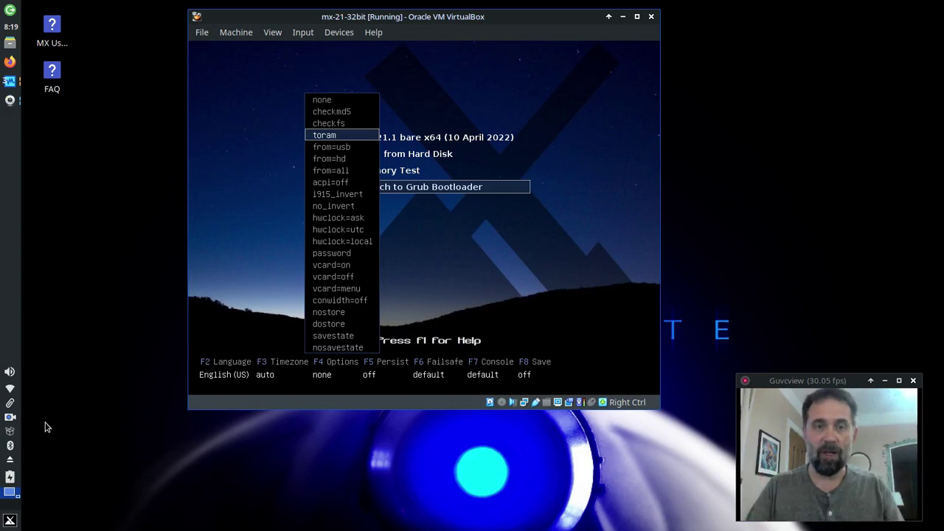
{"action": "key", "text": "Escape"}
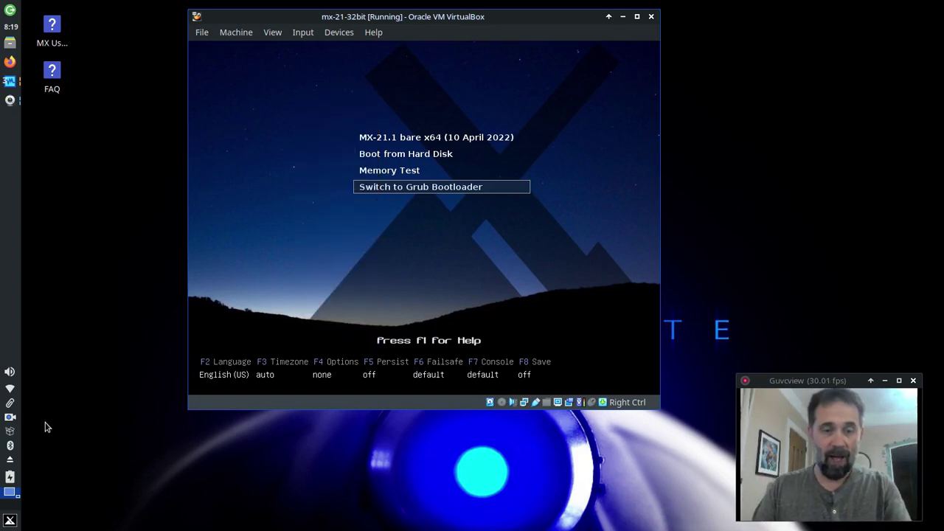
{"action": "key", "text": "F5"}
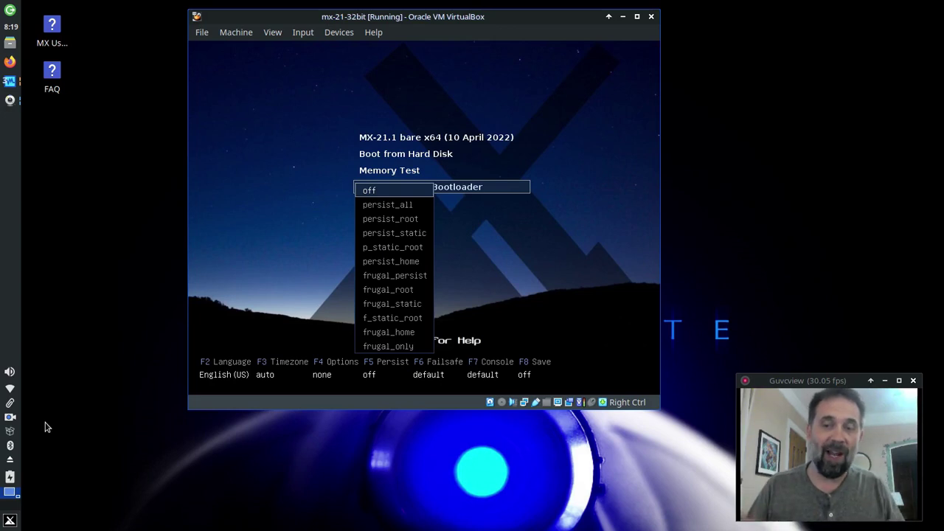
{"action": "key", "text": "Escape"}
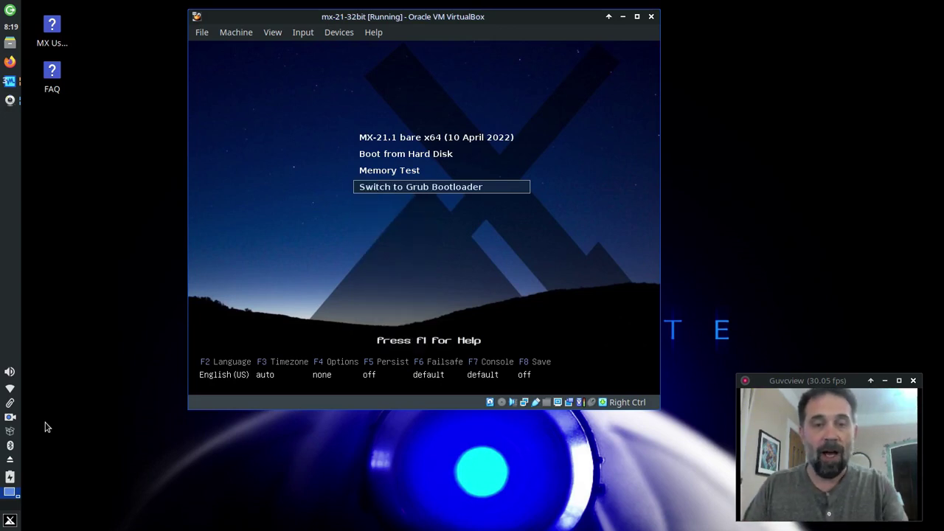
{"action": "key", "text": "F6"}
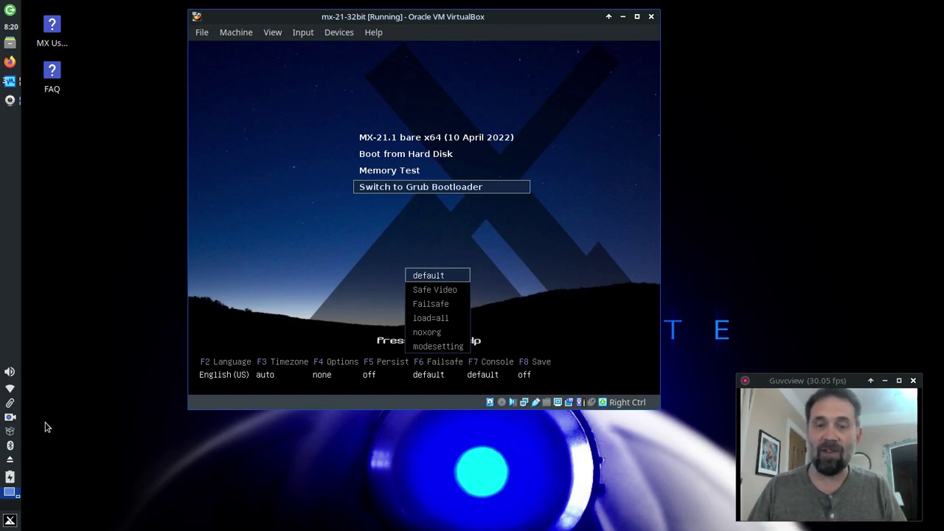
{"action": "key", "text": "Escape"}
{"action": "key", "text": "F7"}
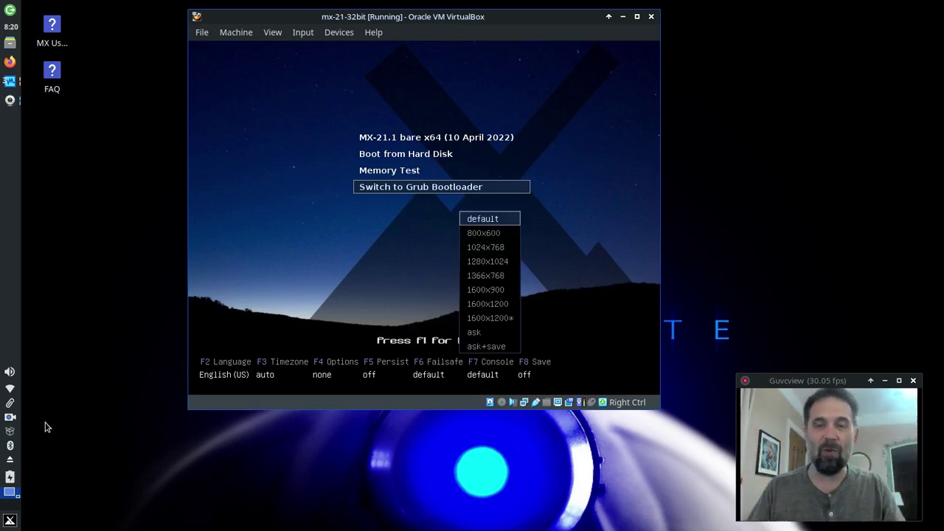
{"action": "key", "text": "Escape"}
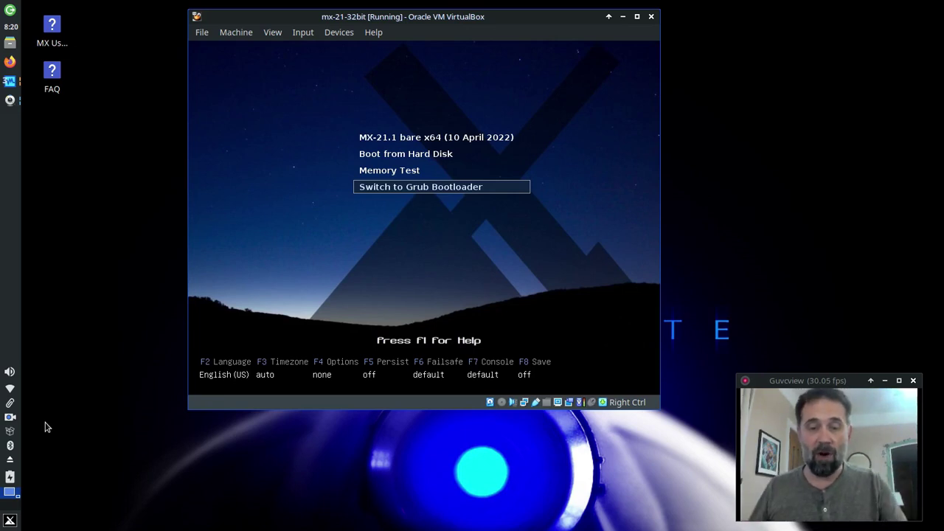
{"action": "key", "text": "F8"}
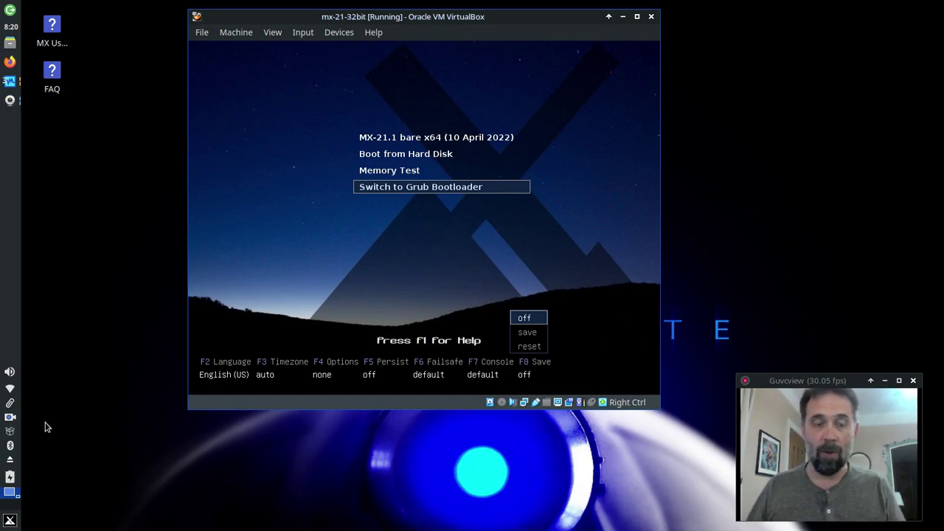
{"action": "key", "text": "Return"}
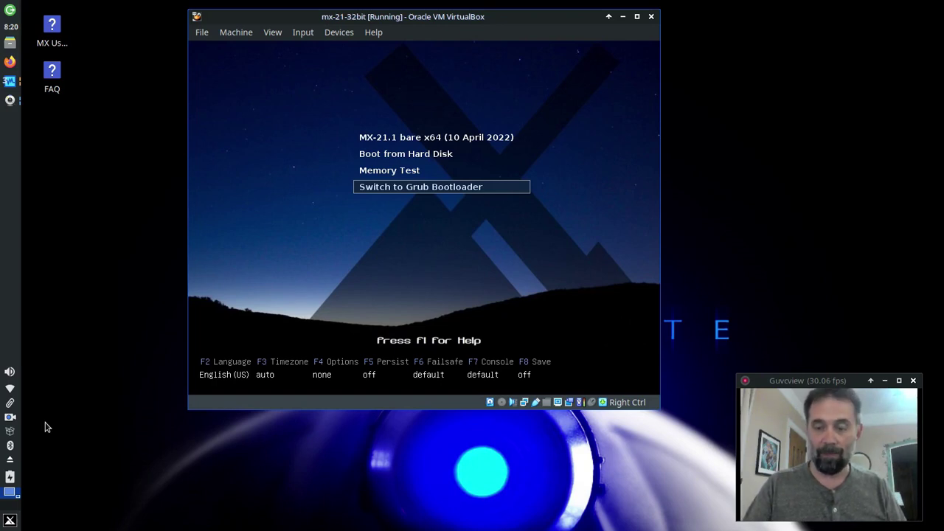
- Switch the VM to the GRUB menu, move its window left, and highlight Language - Keyboard - Timezone
{"action": "key", "text": "Return"}
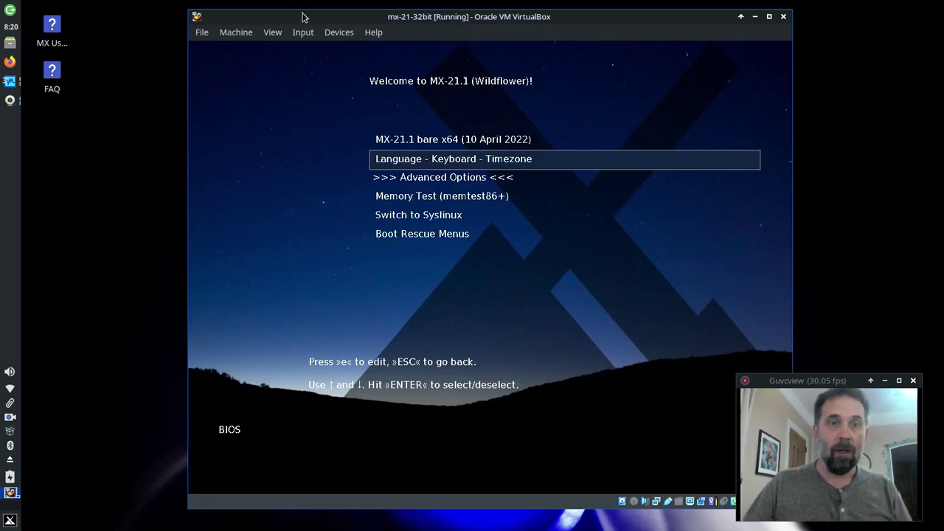
{"action": "left_click_drag", "start_coordinate": [303, 15], "coordinate": [219, 15]}
{"action": "key", "text": "Down"}
{"action": "key", "text": "Up"}
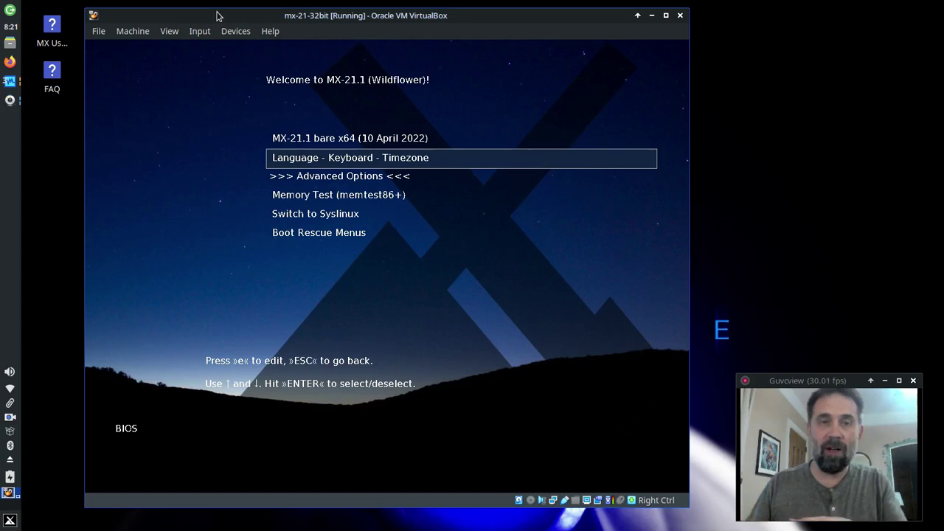
{"action": "key", "text": "Down"}
{"action": "key", "text": "Down"}
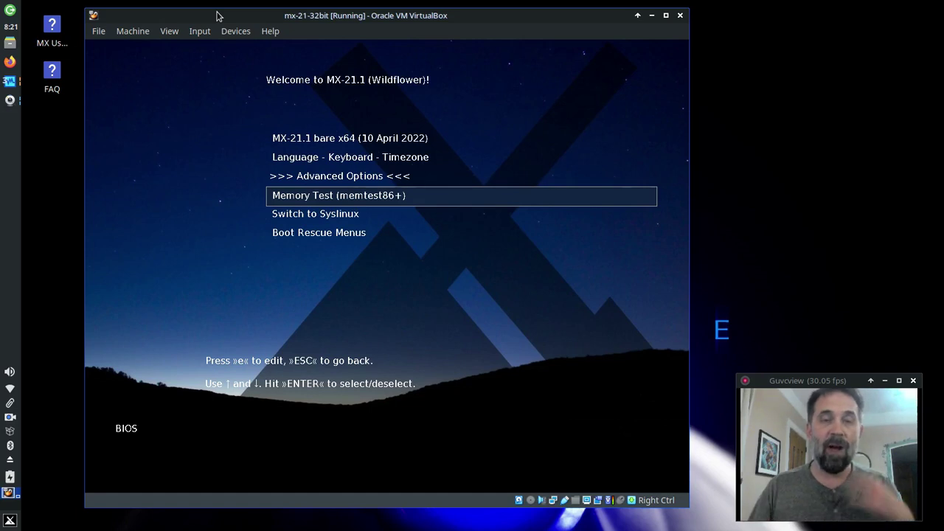
{"action": "key", "text": "Up"}
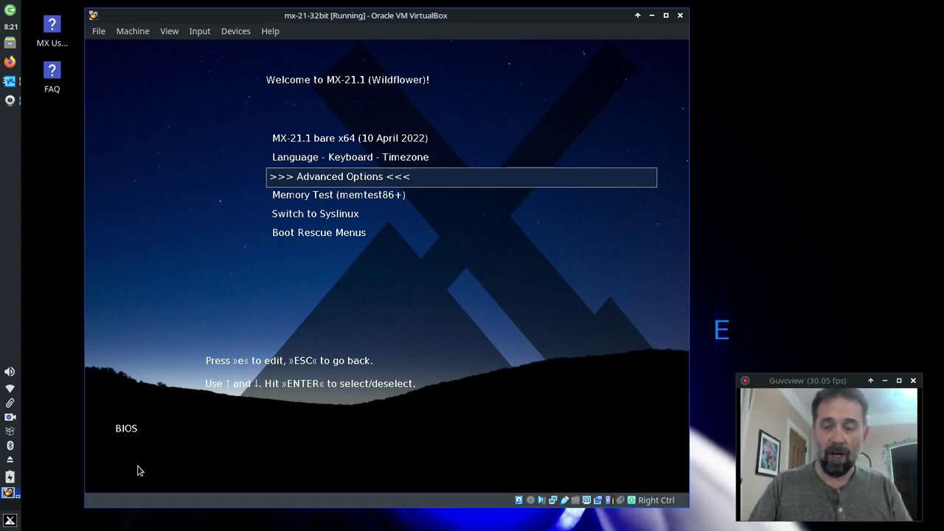
{"action": "key", "text": "Up"}
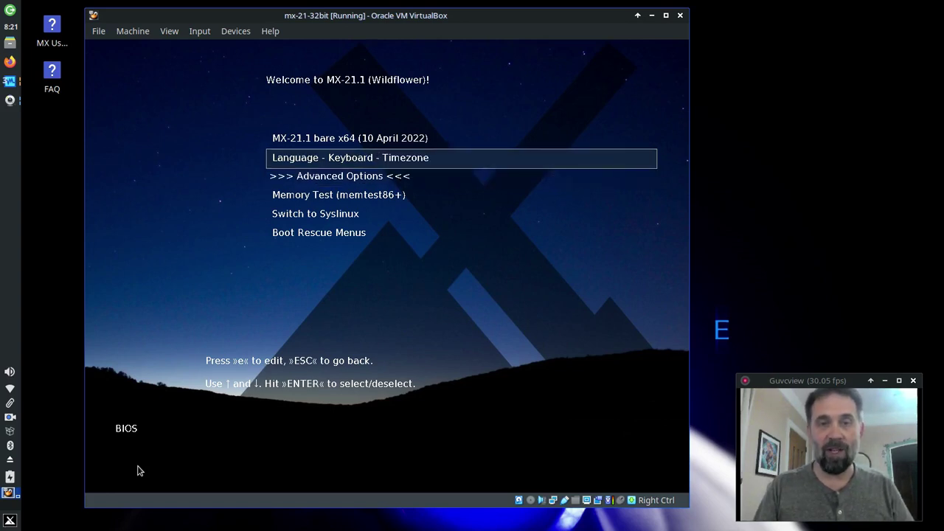
- Open the Language - Keyboard - Timezone submenu and browse the language list without changing it
{"action": "key", "text": "Return"}
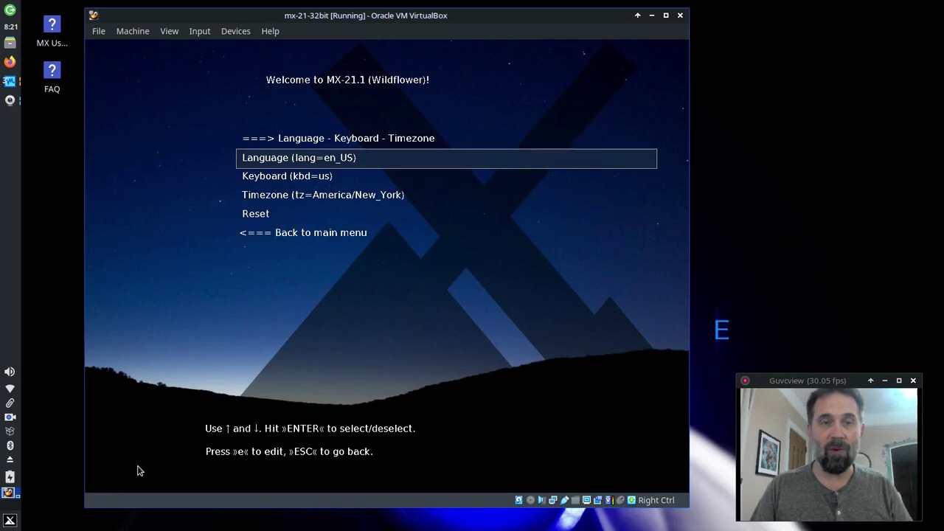
{"action": "key", "text": "Down"}
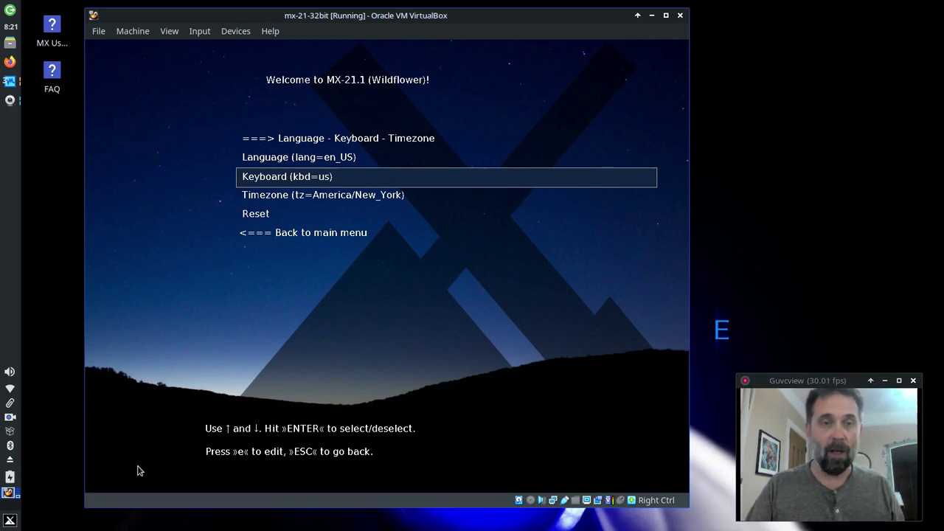
{"action": "key", "text": "Up"}
{"action": "key", "text": "Return"}
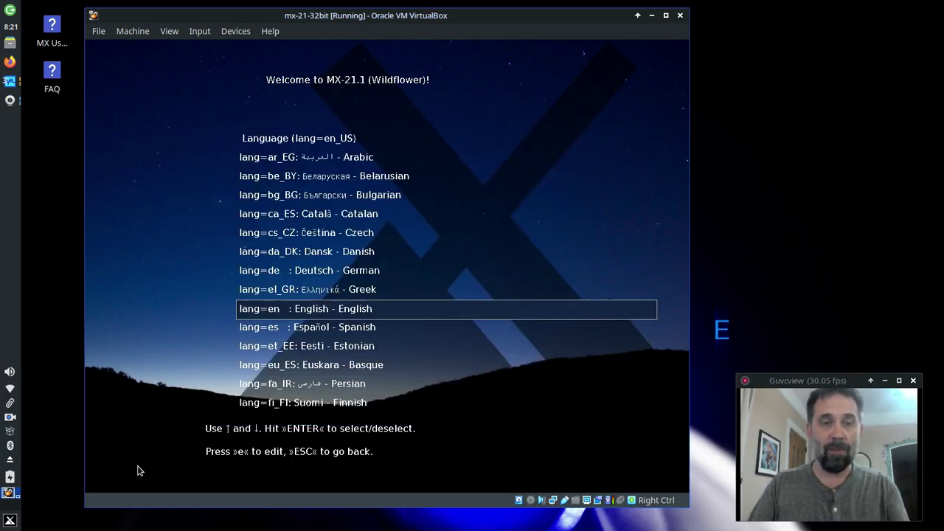
{"action": "key", "text": "Up"}
{"action": "key", "text": "Up"}
{"action": "key", "text": "Up"}
{"action": "key", "text": "Escape"}
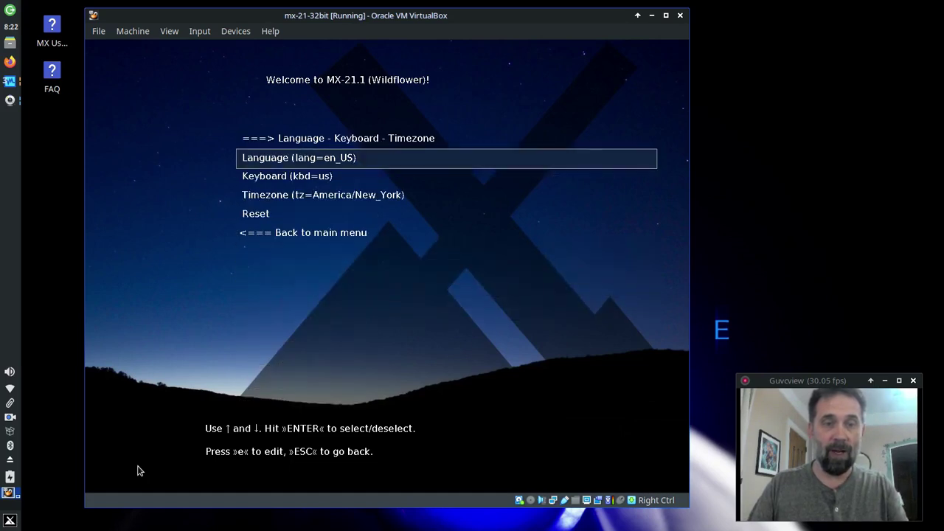
- Check the keyboard and timezone lists, keeping kbd=us, and go back to the main menu
{"action": "key", "text": "Down"}
{"action": "key", "text": "Return"}
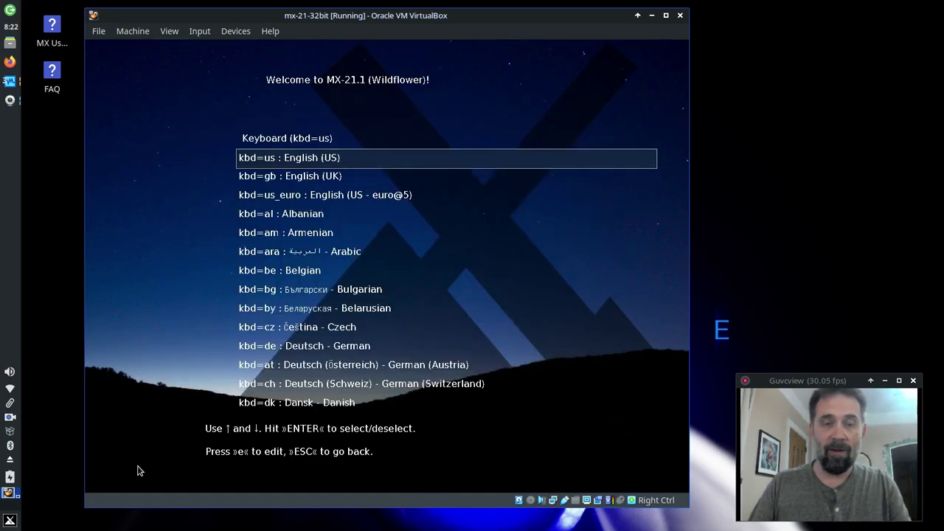
{"action": "key", "text": "Escape"}
{"action": "key", "text": "Down"}
{"action": "key", "text": "Down"}
{"action": "key", "text": "Return"}
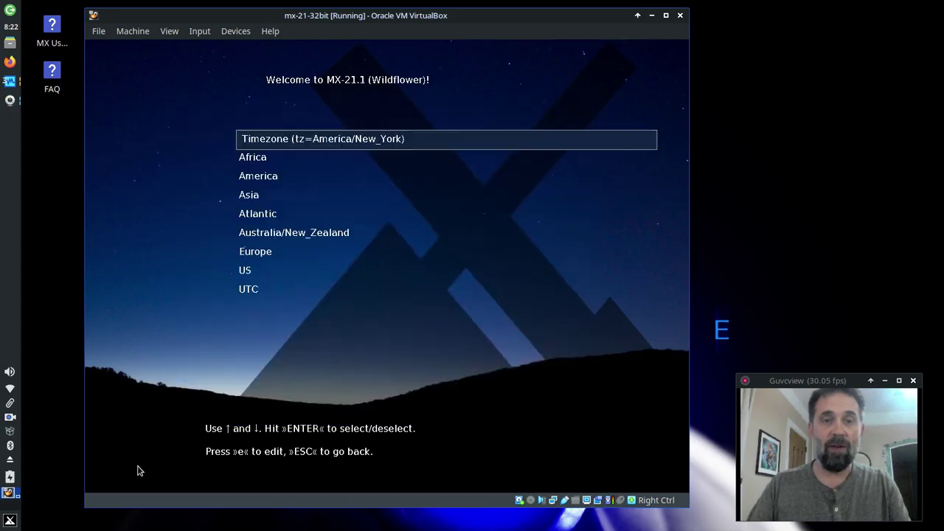
{"action": "key", "text": "Escape"}
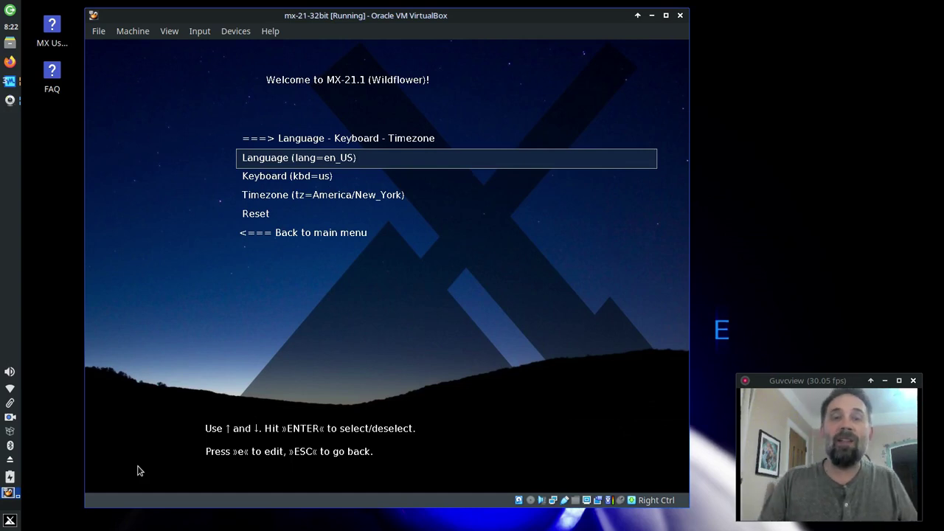
{"action": "key", "text": "Down"}
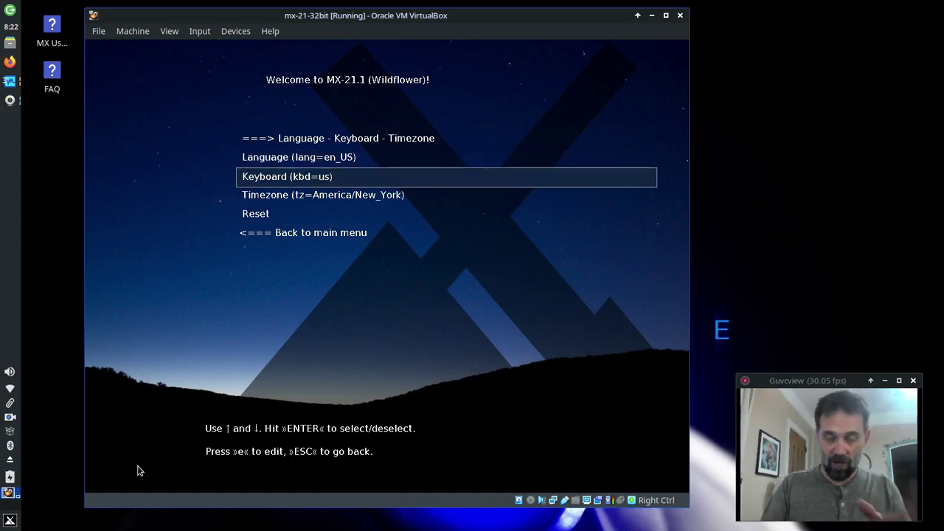
{"action": "key", "text": "Down"}
{"action": "key", "text": "Down"}
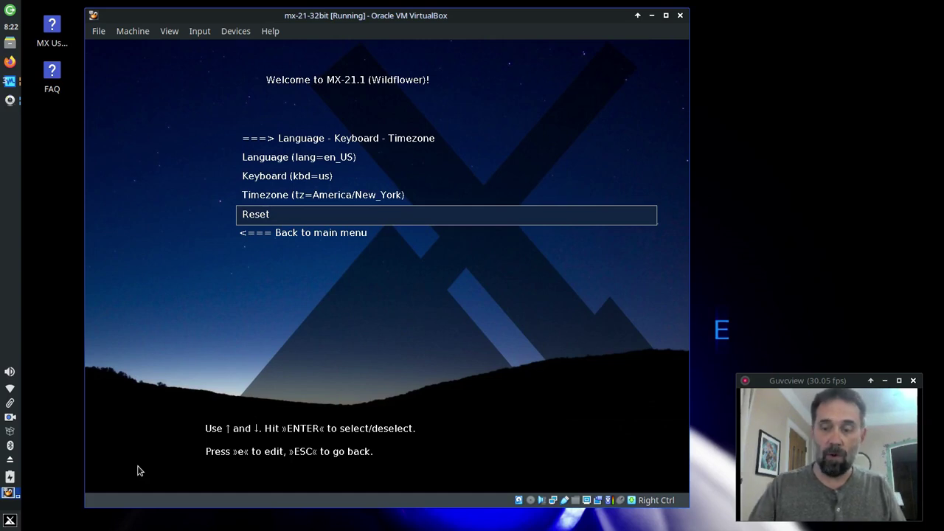
{"action": "key", "text": "Down"}
{"action": "key", "text": "Return"}
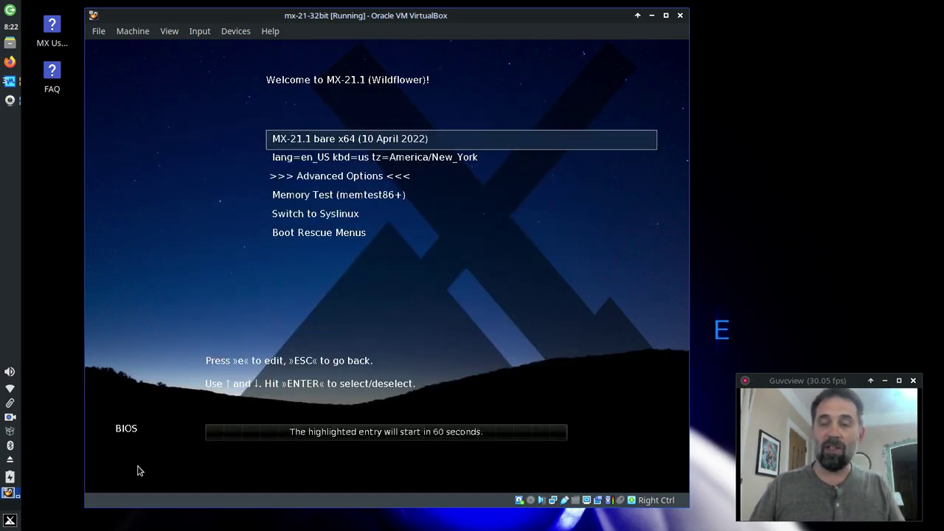
- Stop the boot countdown and enter the >>> Advanced Options <<< submenu
{"action": "key", "text": "Down"}
{"action": "key", "text": "Down"}
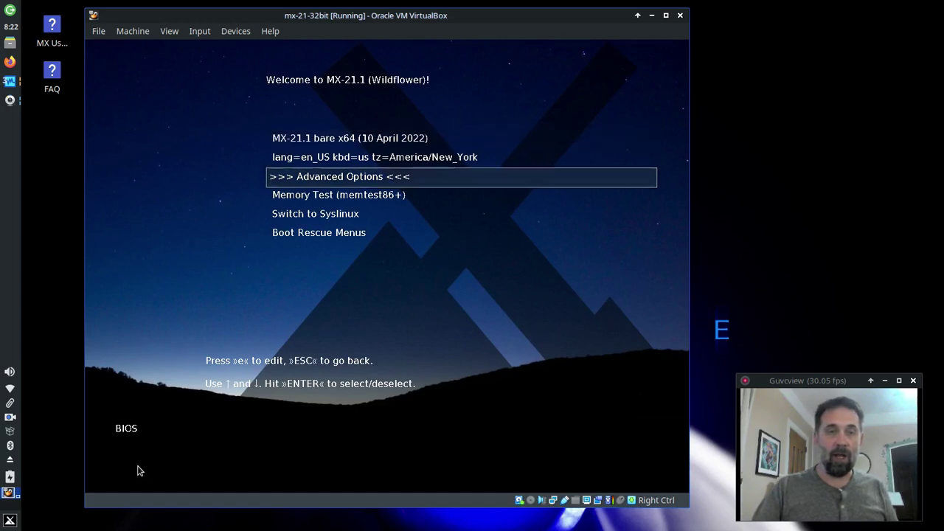
{"action": "key", "text": "Down"}
{"action": "key", "text": "Up"}
{"action": "key", "text": "Up"}
{"action": "key", "text": "Up"}
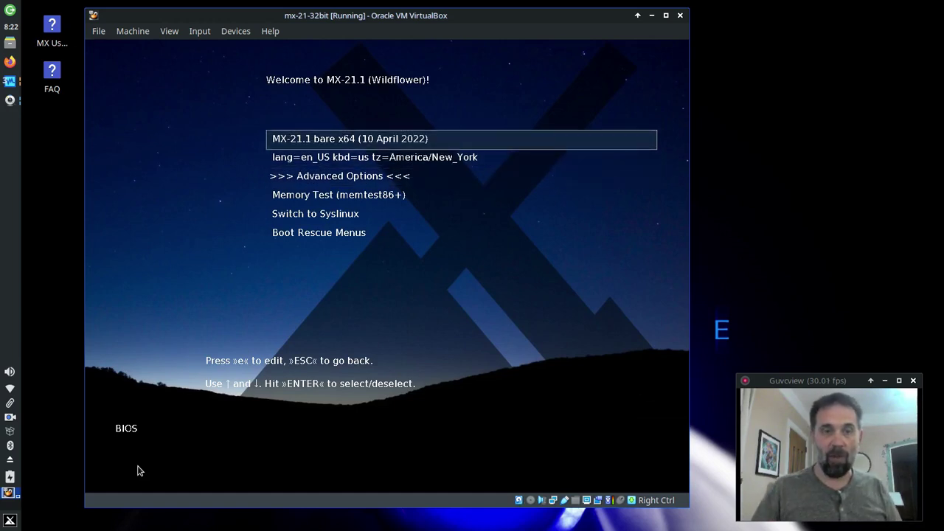
{"action": "key", "text": "Down"}
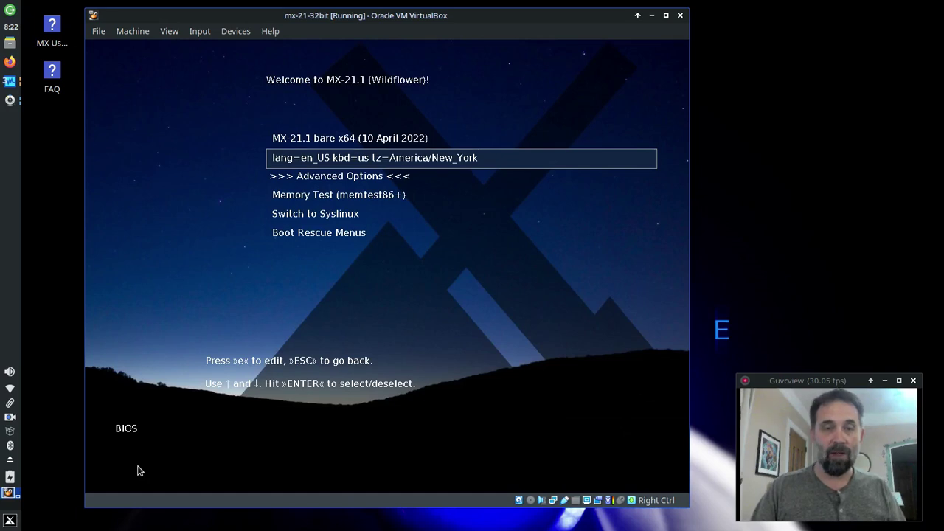
{"action": "key", "text": "Down"}
{"action": "key", "text": "Return"}
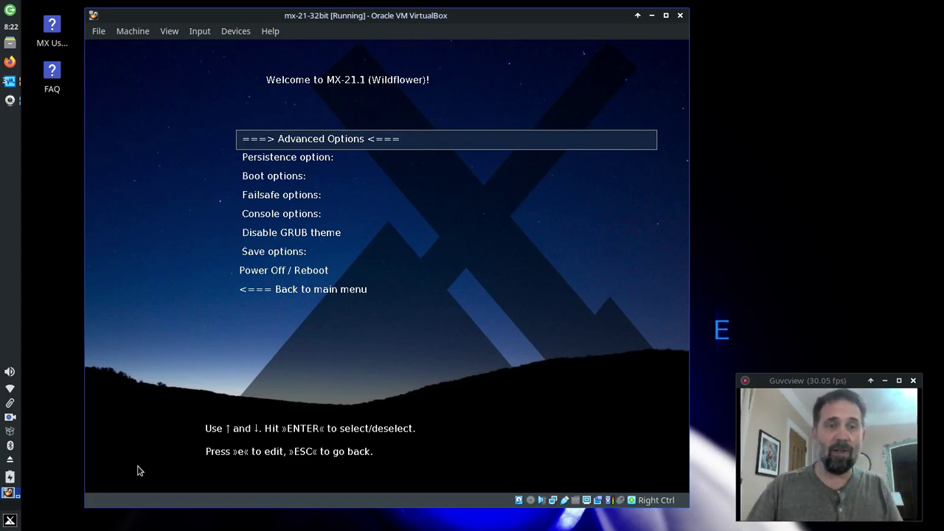
- Choose p_static_root in the Persistence option submenu
{"action": "key", "text": "Down"}
{"action": "key", "text": "Down"}
{"action": "key", "text": "Down"}
{"action": "key", "text": "Down"}
{"action": "key", "text": "Down"}
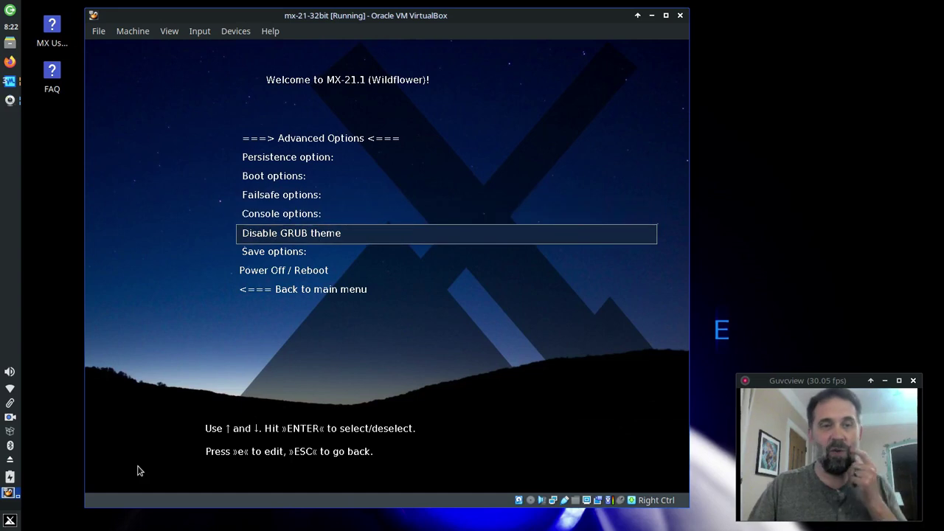
{"action": "key", "text": "Up"}
{"action": "key", "text": "Up"}
{"action": "key", "text": "Up"}
{"action": "key", "text": "Up"}
{"action": "key", "text": "Return"}
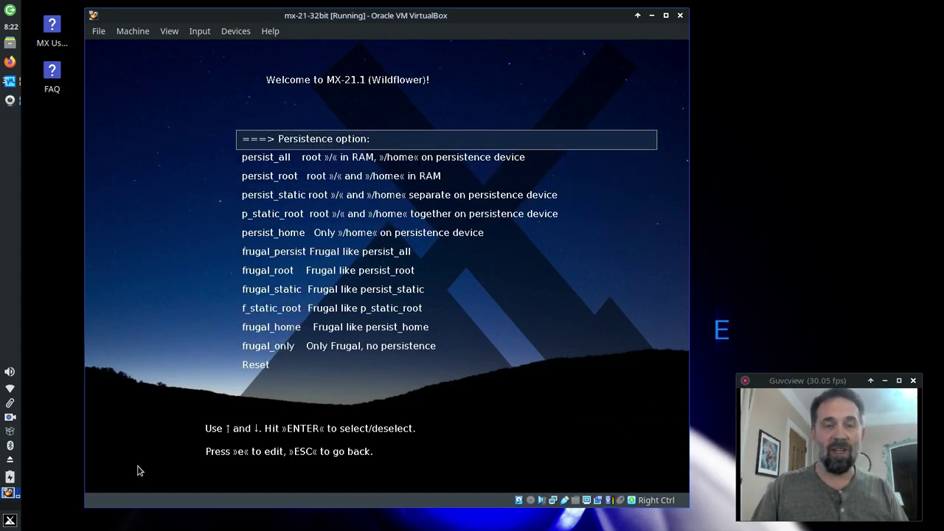
{"action": "key", "text": "Down"}
{"action": "key", "text": "Down"}
{"action": "key", "text": "Down"}
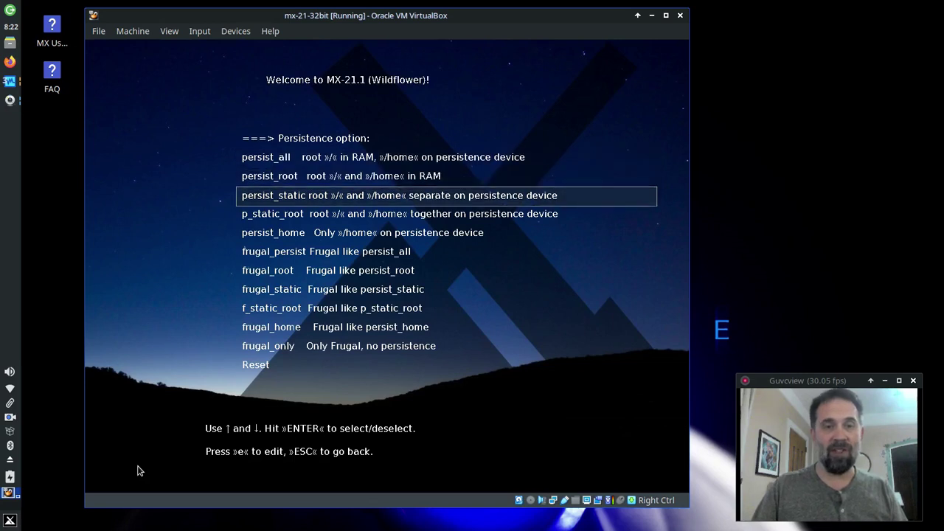
{"action": "key", "text": "Down"}
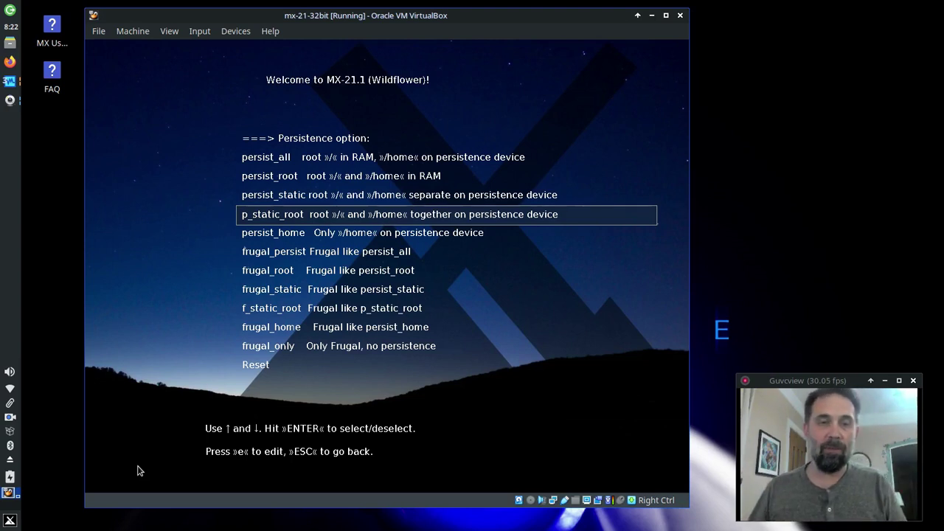
{"action": "key", "text": "Return"}
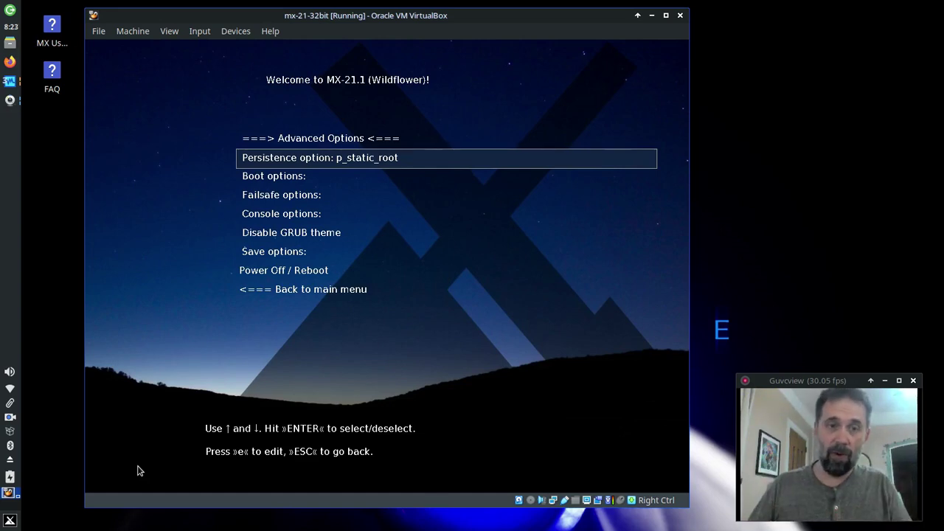
- Set Save options to gfxsave and return to the GRUB main menu
{"action": "key", "text": "Down"}
{"action": "key", "text": "Down"}
{"action": "key", "text": "Down"}
{"action": "key", "text": "Down"}
{"action": "key", "text": "Down"}
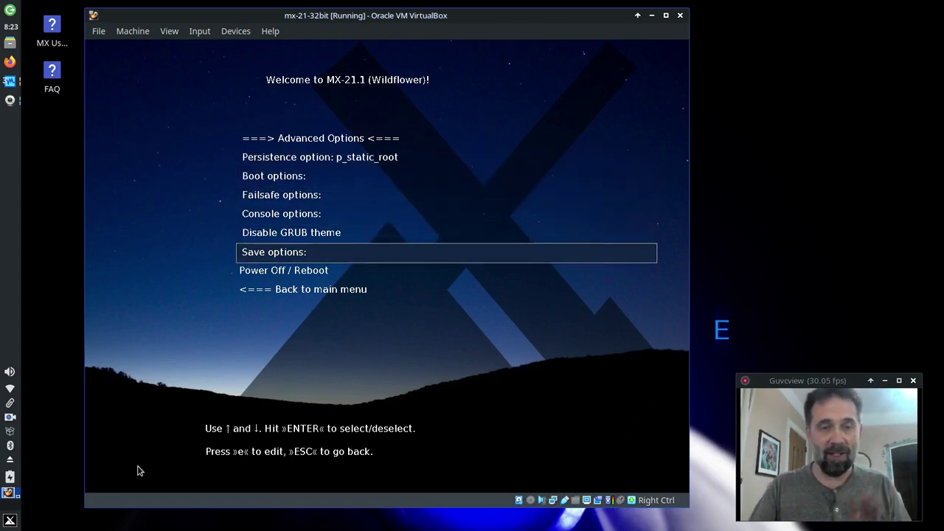
{"action": "key", "text": "Return"}
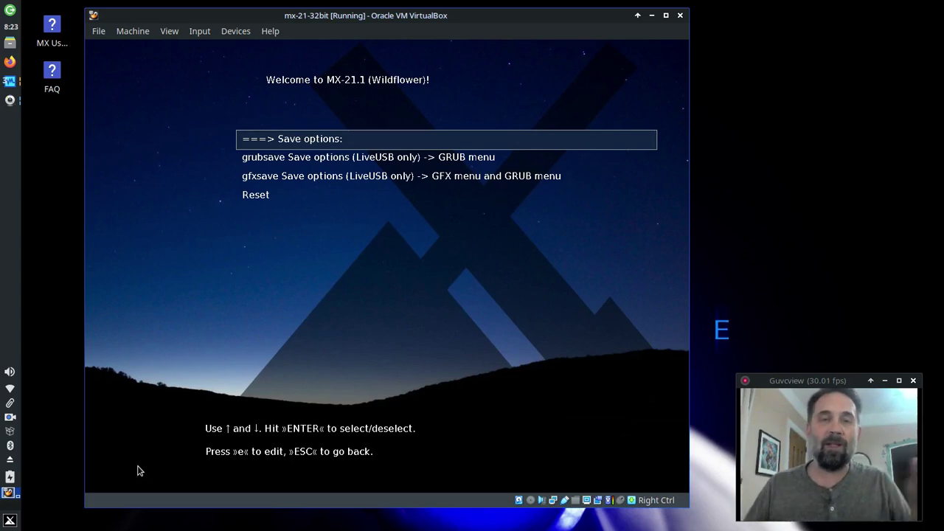
{"action": "key", "text": "Down"}
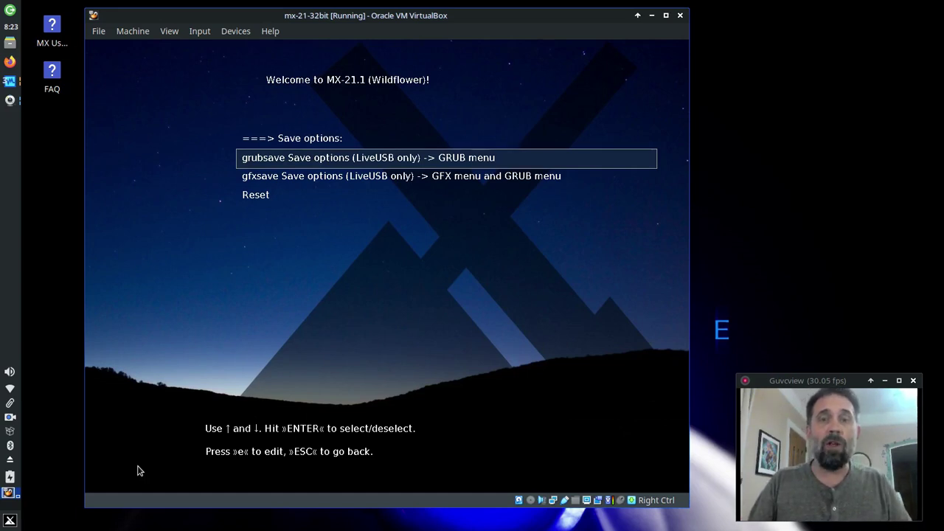
{"action": "key", "text": "Down"}
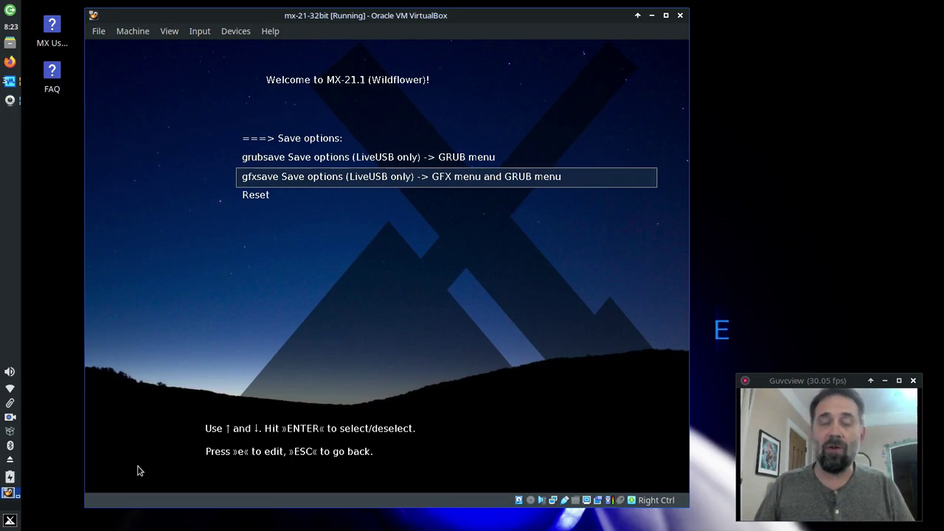
{"action": "key", "text": "Return"}
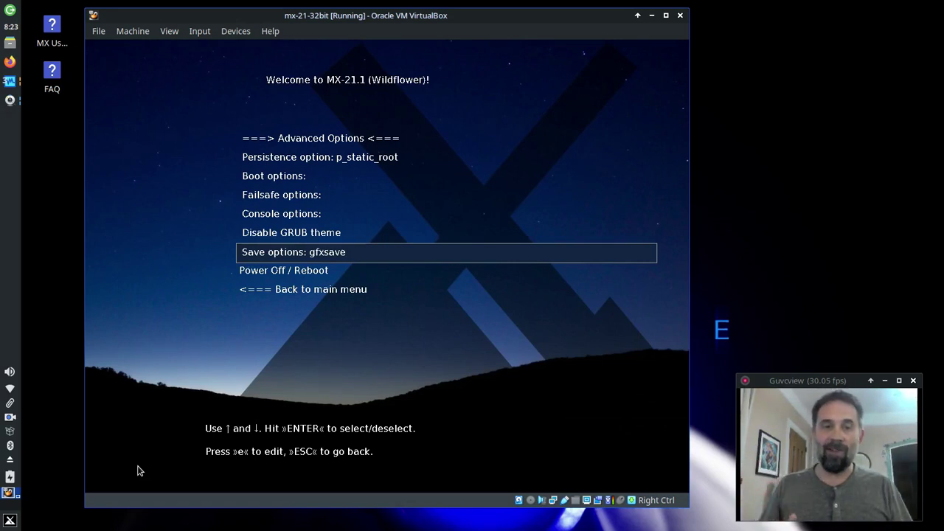
{"action": "key", "text": "Down"}
{"action": "key", "text": "Down"}
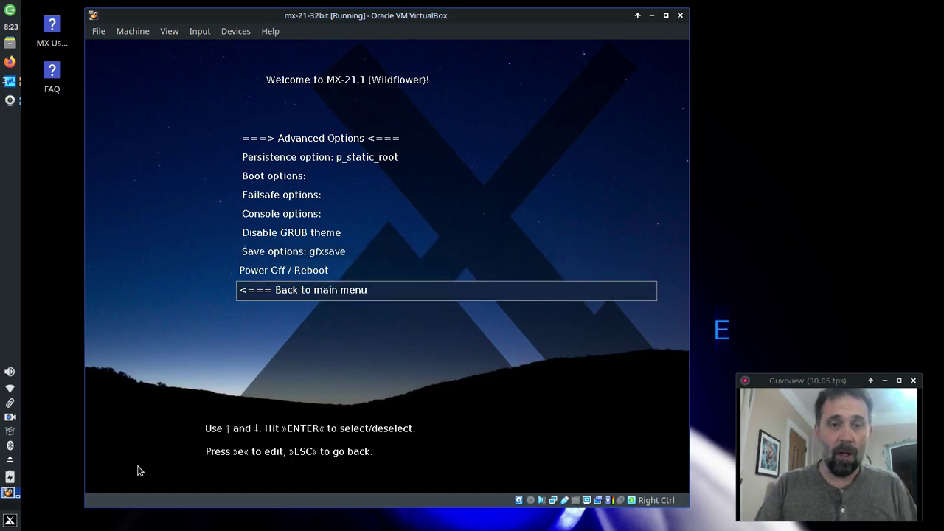
{"action": "key", "text": "Return"}
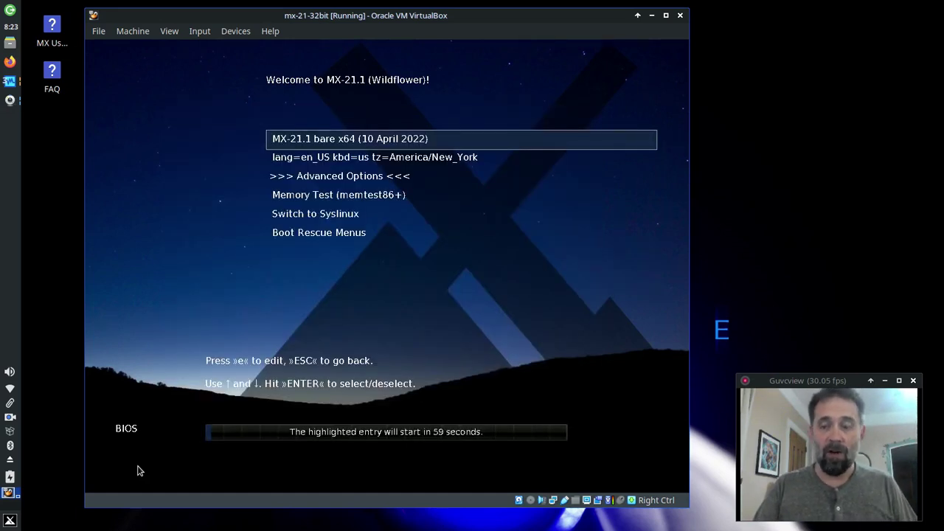
- Boot the MX-21.1 bare x64 entry with the selected options
{"action": "key", "text": "Return"}
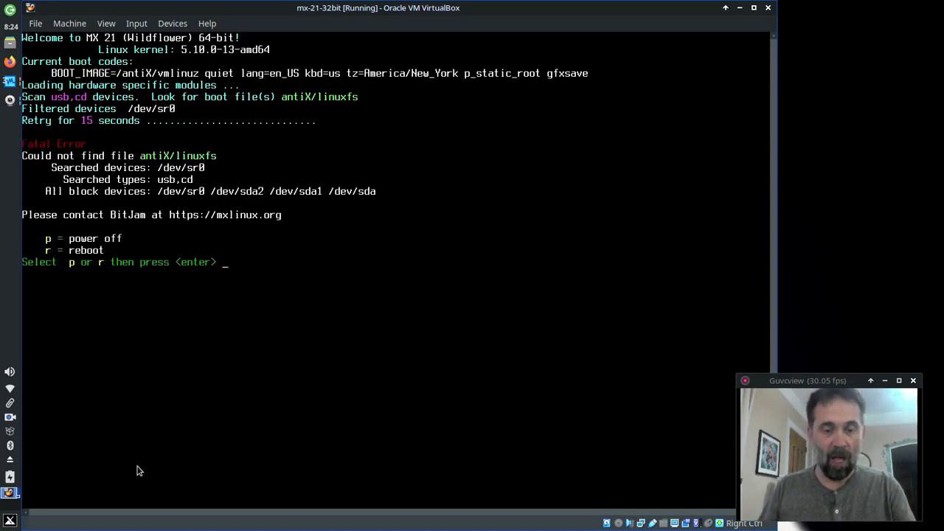
- Reboot with r, switch to the GRUB bootloader, and open Advanced Options
{"action": "type", "text": "r"}
{"action": "key", "text": "Return"}
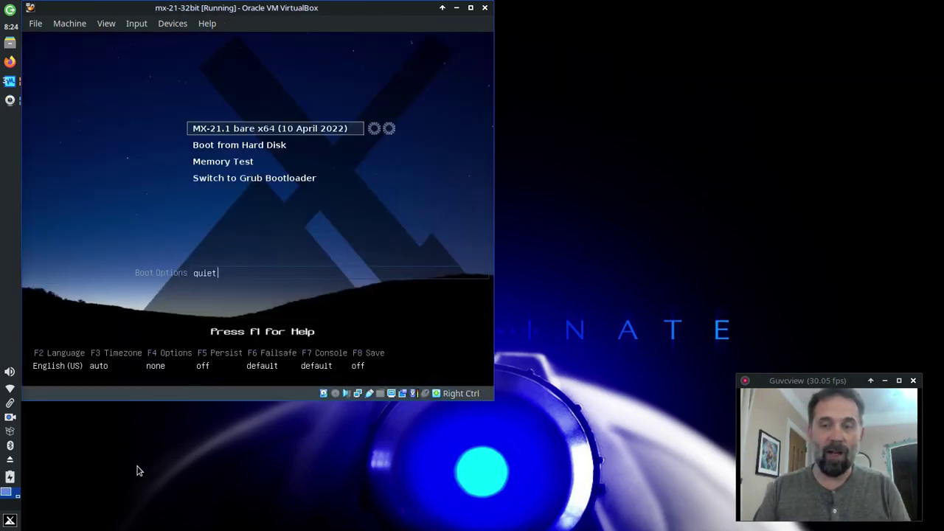
{"action": "key", "text": "Down"}
{"action": "key", "text": "Down"}
{"action": "key", "text": "Down"}
{"action": "key", "text": "Return"}
{"action": "key", "text": "Down"}
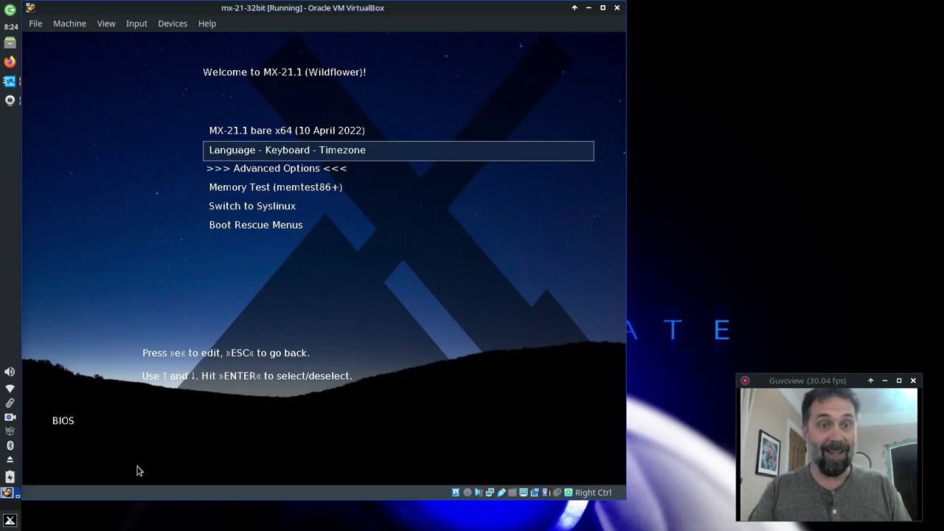
- Set persistence to p_static_root and the save option to gfxsave
{"action": "key", "text": "Down"}
{"action": "key", "text": "Return"}
{"action": "key", "text": "Down"}
{"action": "key", "text": "Down"}
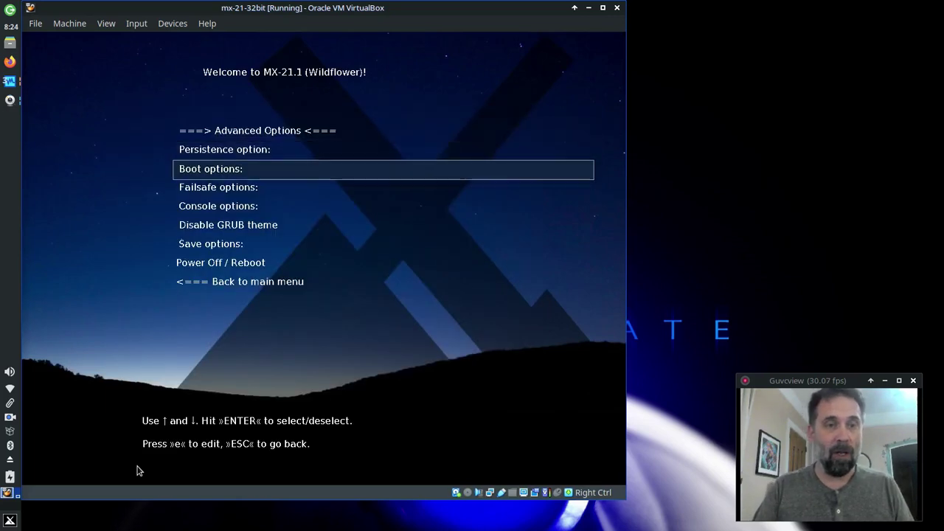
{"action": "key", "text": "Up"}
{"action": "key", "text": "Return"}
{"action": "key", "text": "Down"}
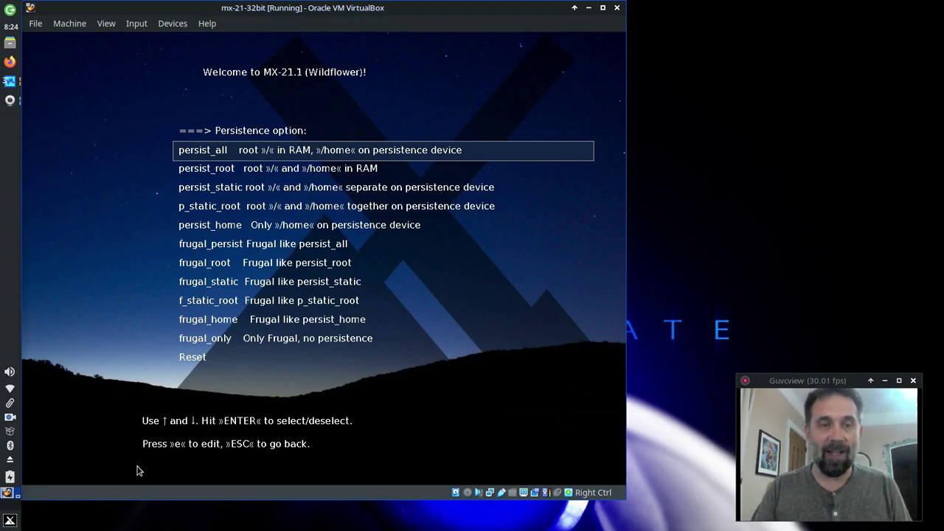
{"action": "key", "text": "Down"}
{"action": "key", "text": "Down"}
{"action": "key", "text": "Down"}
{"action": "key", "text": "Return"}
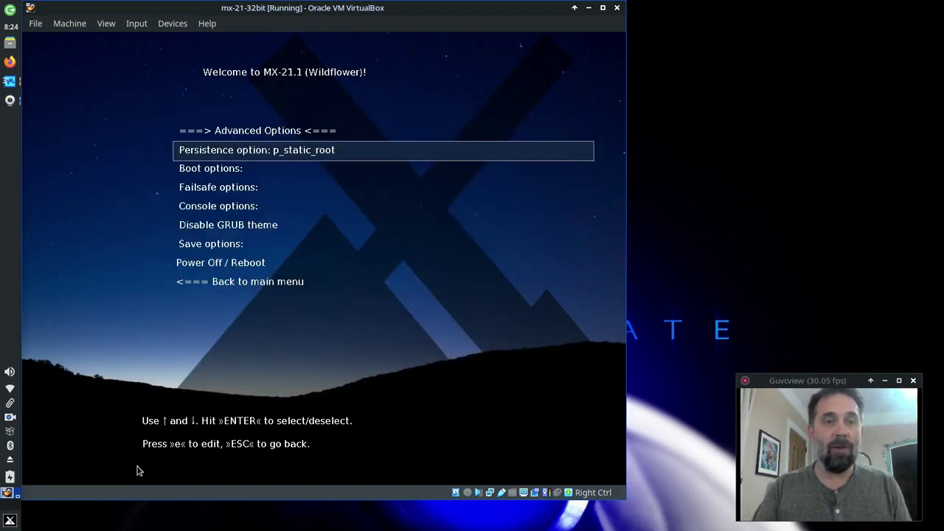
{"action": "key", "text": "Down"}
{"action": "key", "text": "Down"}
{"action": "key", "text": "Down"}
{"action": "key", "text": "Down"}
{"action": "key", "text": "Down"}
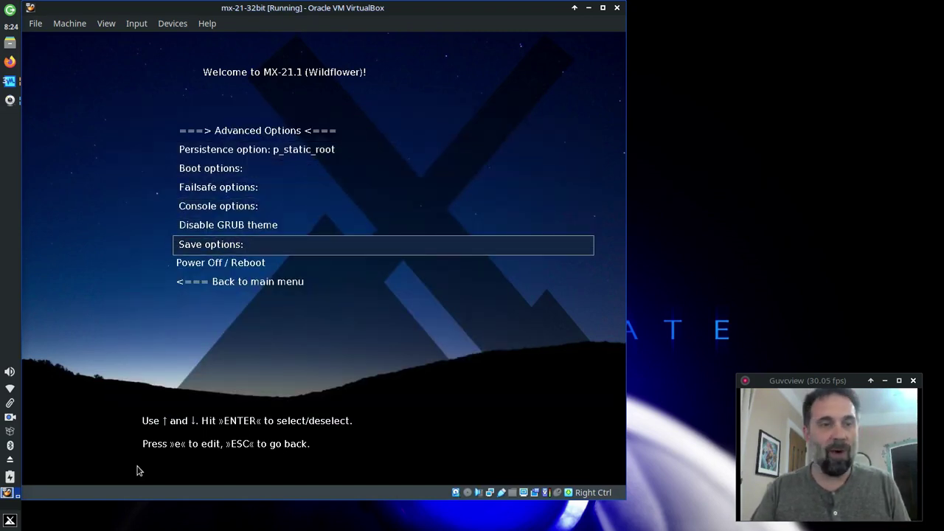
{"action": "key", "text": "Return"}
{"action": "key", "text": "Down"}
{"action": "key", "text": "Down"}
{"action": "key", "text": "Return"}
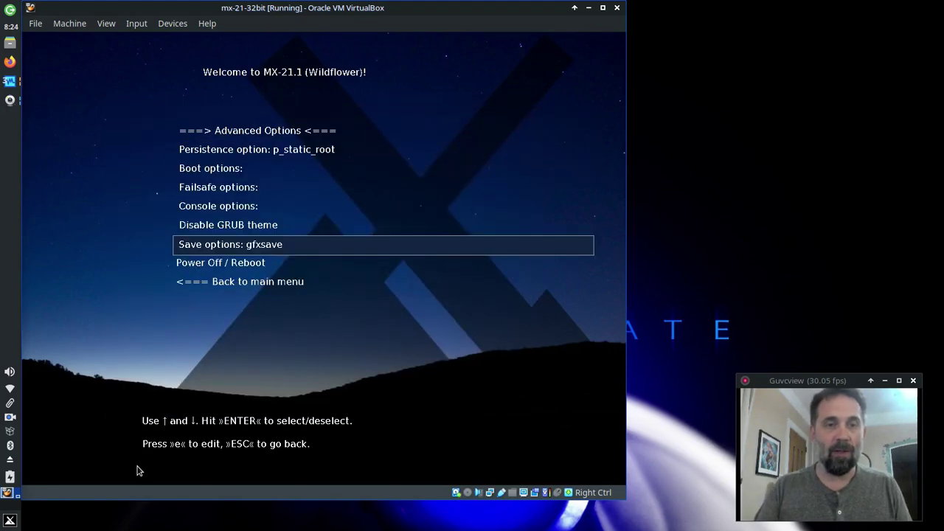
- Set the boot option to from=hd and return to the main boot menu
{"action": "key", "text": "Up"}
{"action": "key", "text": "Up"}
{"action": "key", "text": "Up"}
{"action": "key", "text": "Up"}
{"action": "key", "text": "Return"}
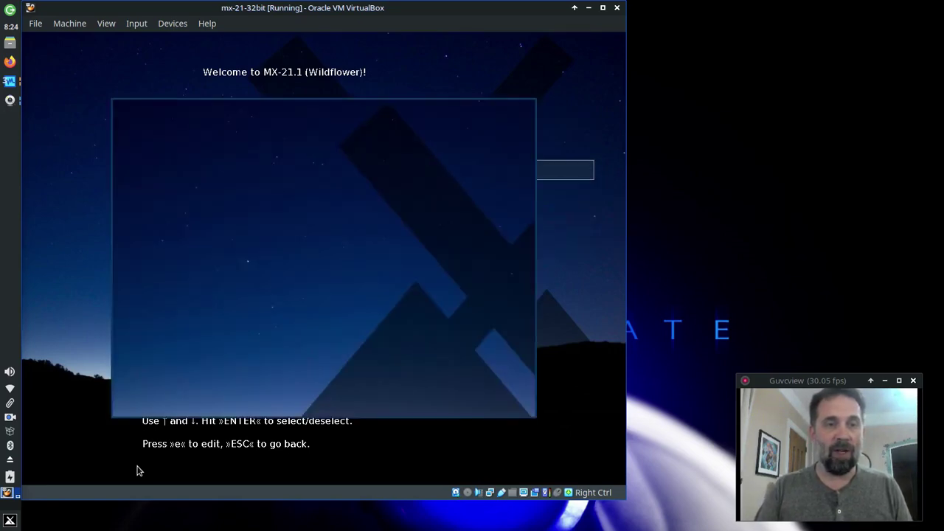
{"action": "key", "text": "Down"}
{"action": "key", "text": "Down"}
{"action": "key", "text": "Down"}
{"action": "key", "text": "Down"}
{"action": "key", "text": "Down"}
{"action": "key", "text": "Down"}
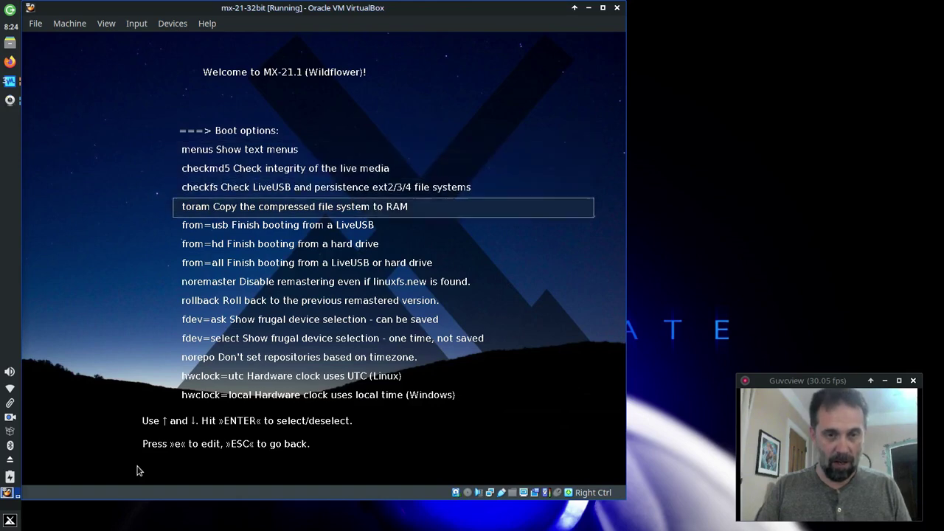
{"action": "key", "text": "Return"}
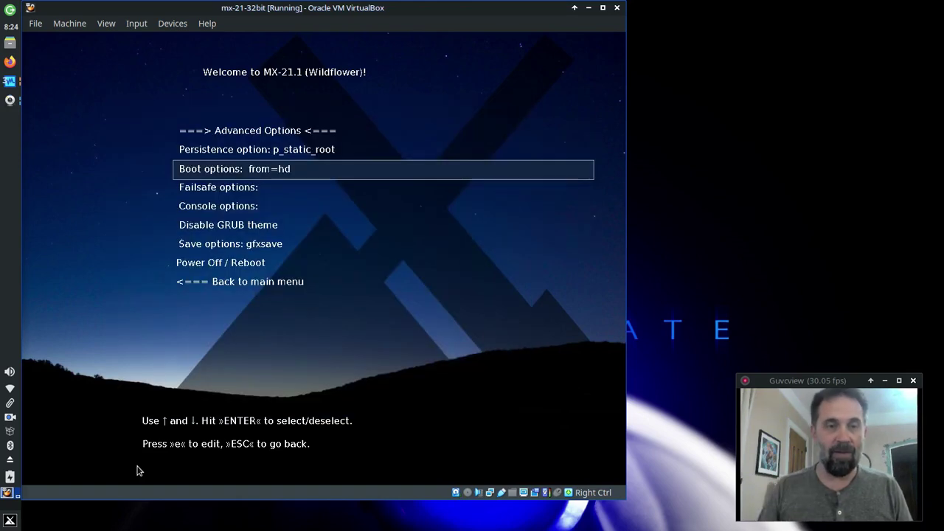
{"action": "key", "text": "Down"}
{"action": "key", "text": "Down"}
{"action": "key", "text": "Down"}
{"action": "key", "text": "Down"}
{"action": "key", "text": "Down"}
{"action": "key", "text": "Down"}
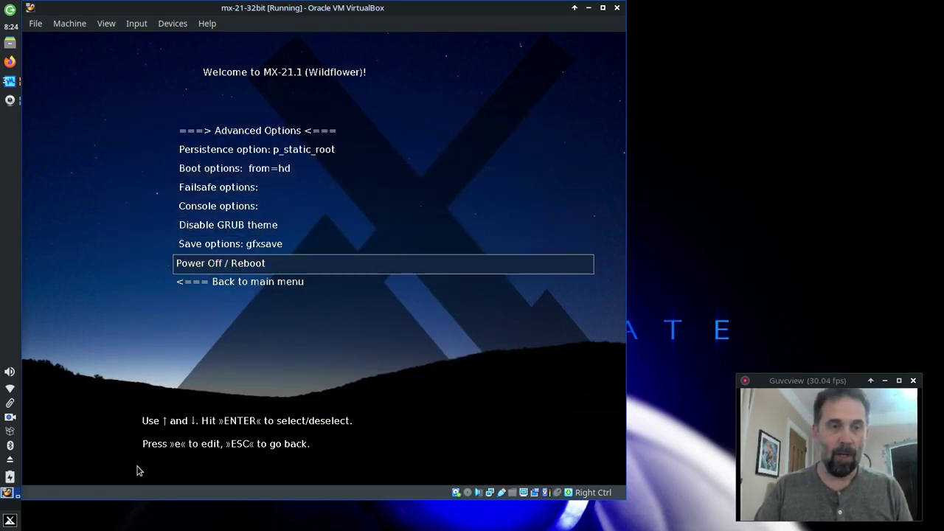
{"action": "key", "text": "Return"}
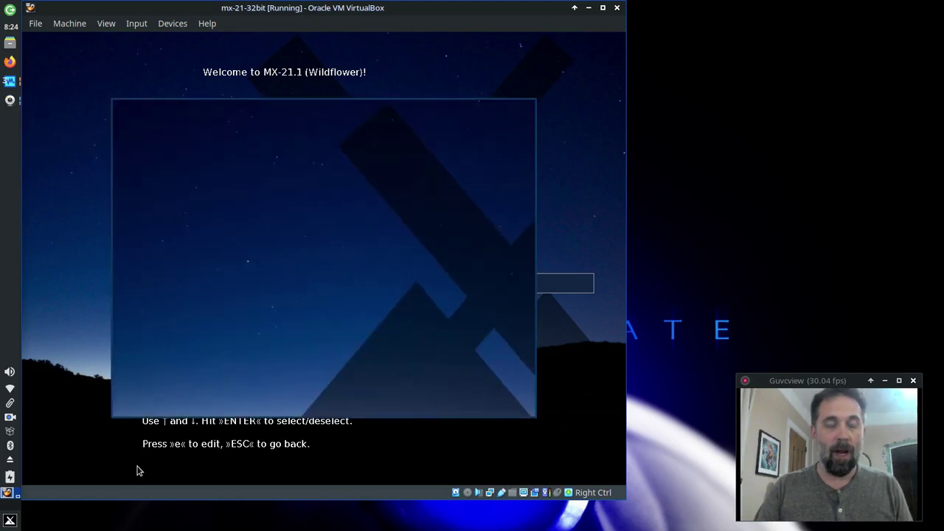
- Boot MX-21.1 bare x64, accept automatic rootfs persistence creation, and decline a swap file
{"action": "key", "text": "Up"}
{"action": "key", "text": "Return"}
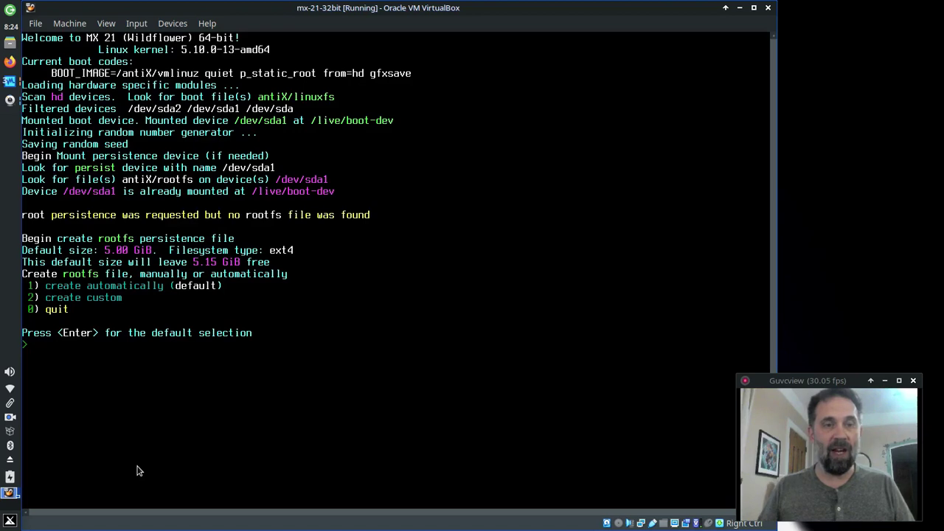
{"action": "key", "text": "Return"}
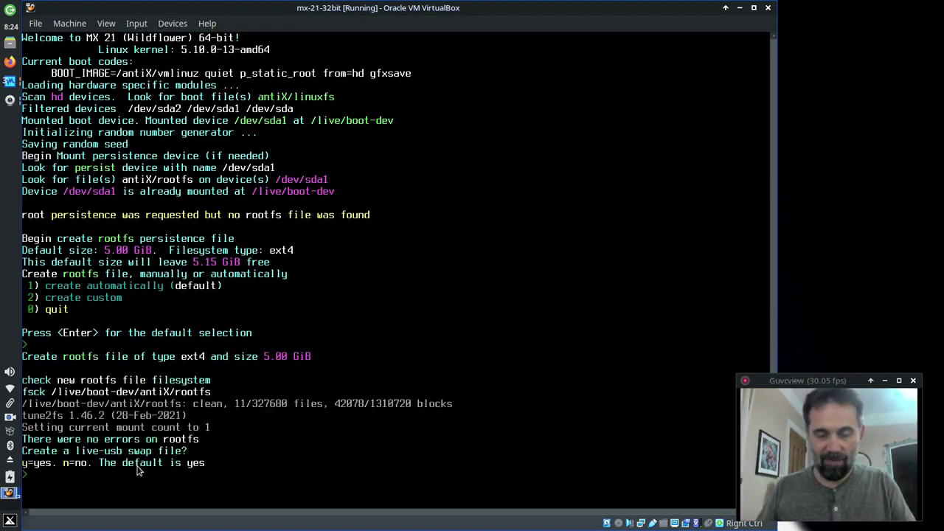
{"action": "type", "text": "n"}
{"action": "key", "text": "Return"}
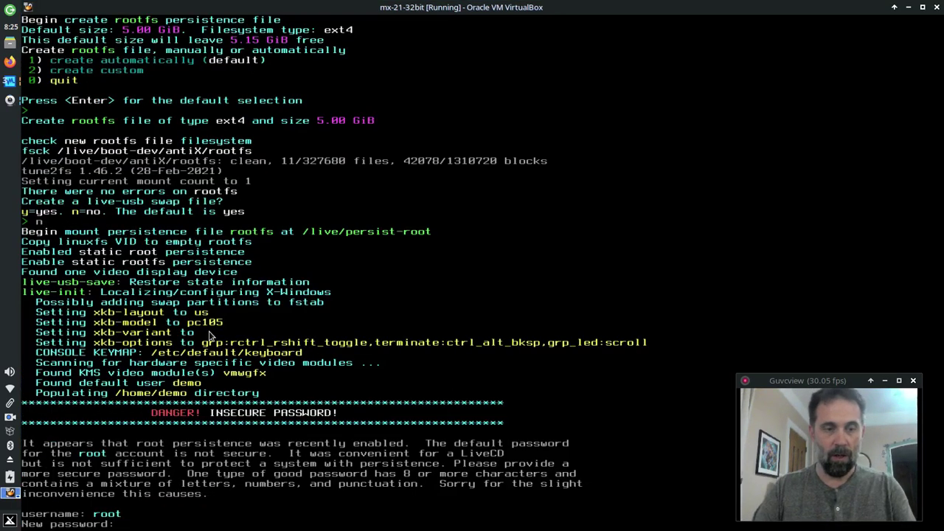
- Enter new passwords for the root and demo accounts
{"action": "key", "text": "Return"}
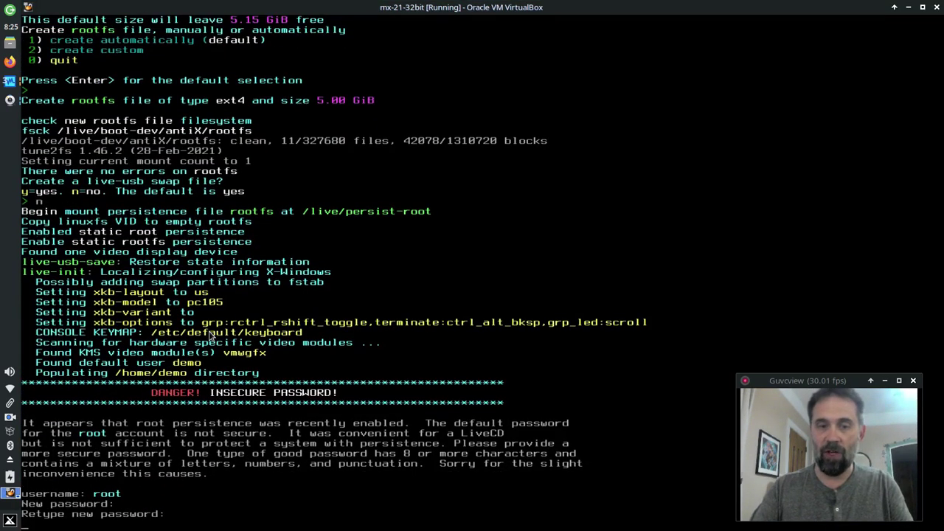
{"action": "key", "text": "Return"}
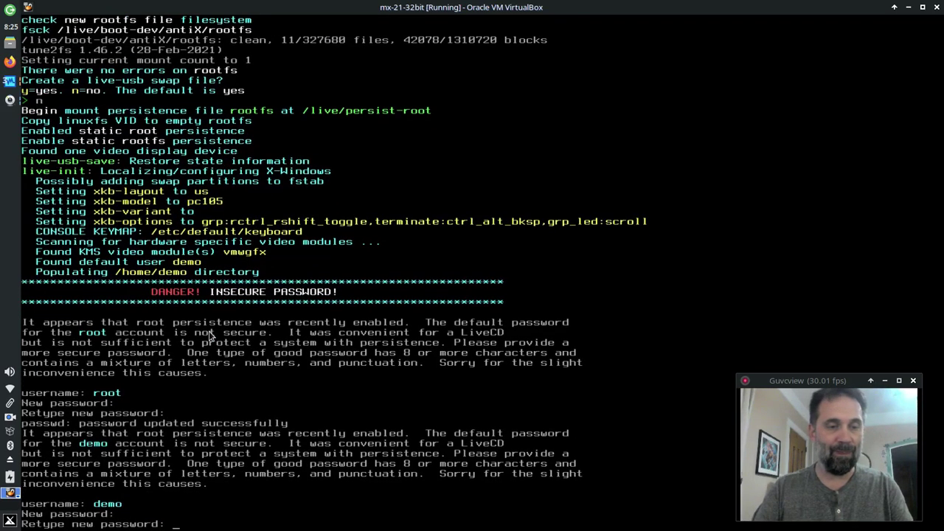
{"action": "key", "text": "Return"}
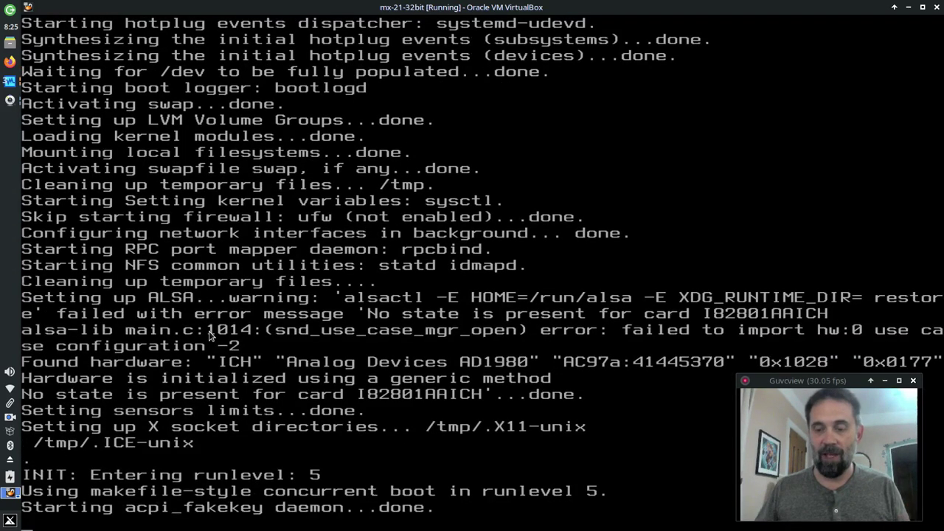
- Leave scaled mode with Host+C and minimize the MX-21 VM window
{"action": "key", "text": "Control_R+c"}
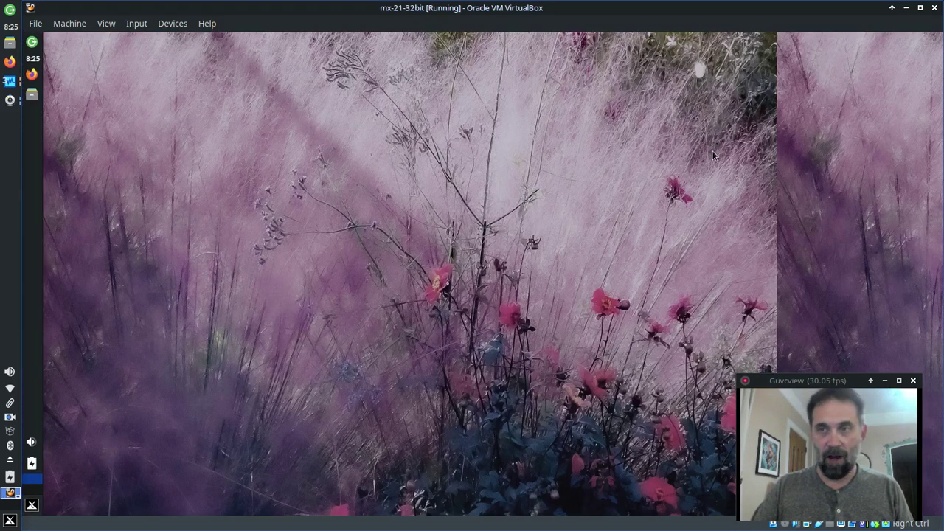
{"action": "left_click", "coordinate": [906, 8]}
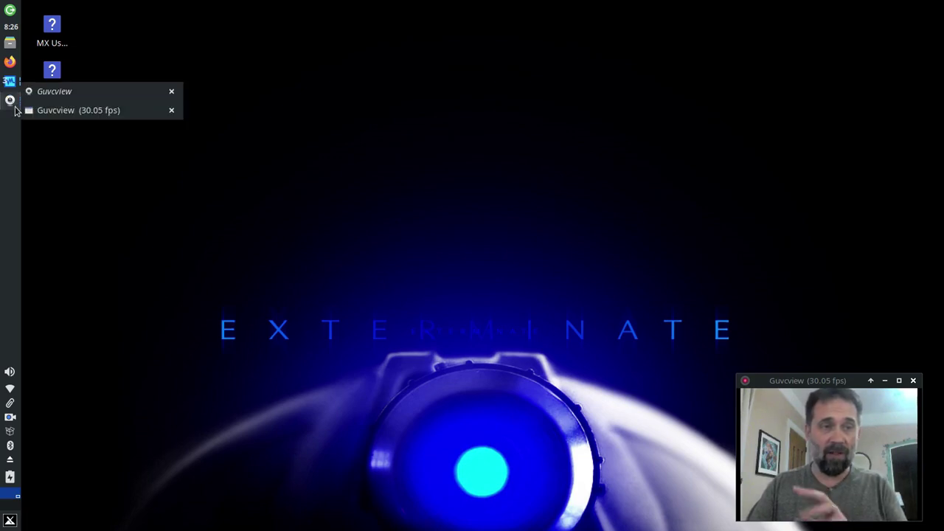
- Bring mx-21-64bit bare forward, browse its boot menu, then raise the winxp machine window
{"action": "left_click", "coordinate": [31, 82]}
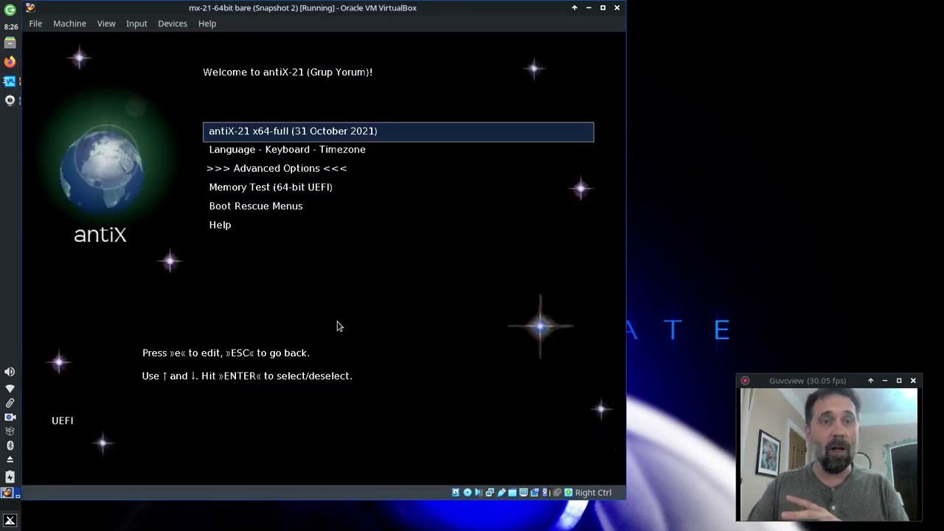
{"action": "key", "text": "Down"}
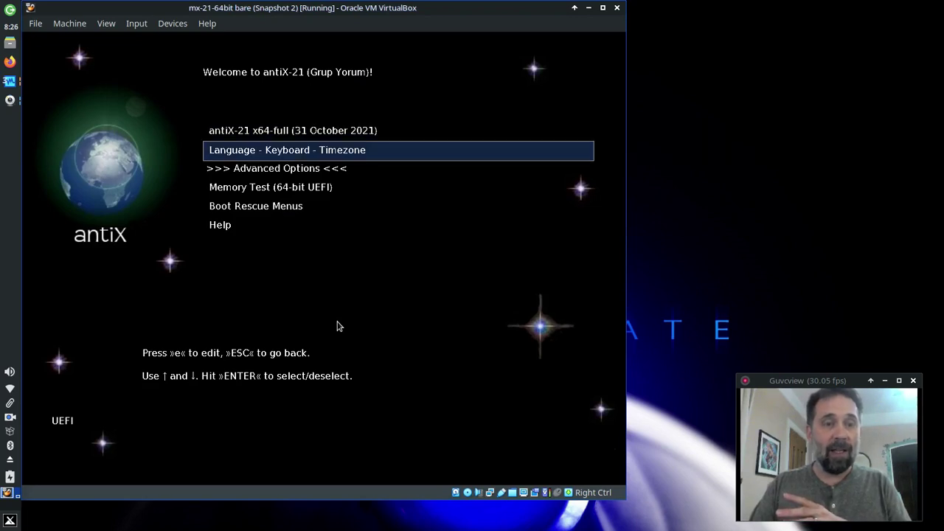
{"action": "key", "text": "Down"}
{"action": "key", "text": "Up"}
{"action": "key", "text": "Up"}
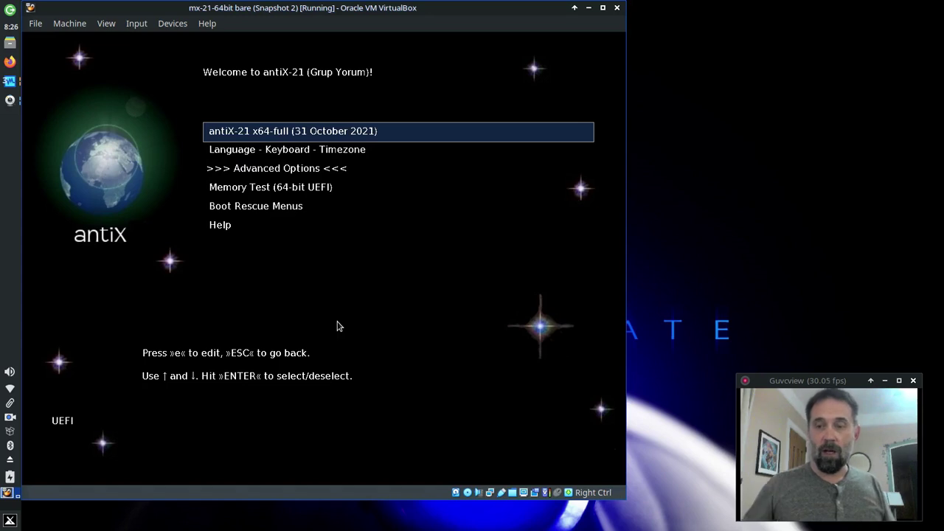
{"action": "mouse_move", "coordinate": [6, 79]}
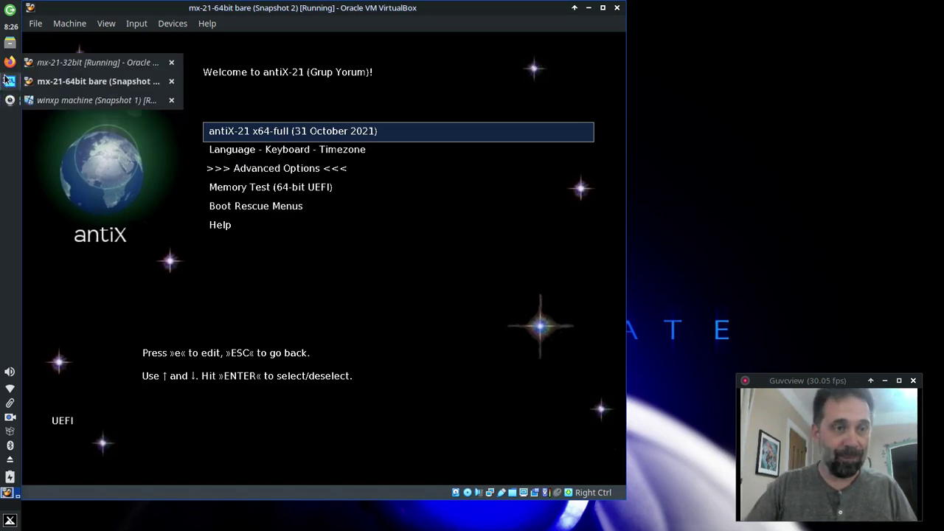
{"action": "left_click", "coordinate": [49, 101]}
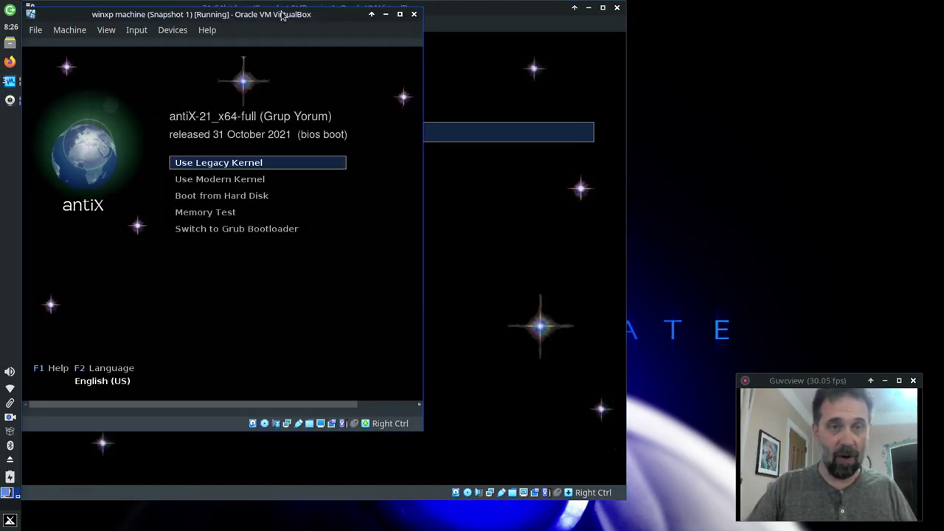
- Move the winxp window to the right and browse its Legacy and Modern kernel entries
{"action": "left_click_drag", "start_coordinate": [281, 15], "coordinate": [538, 30]}
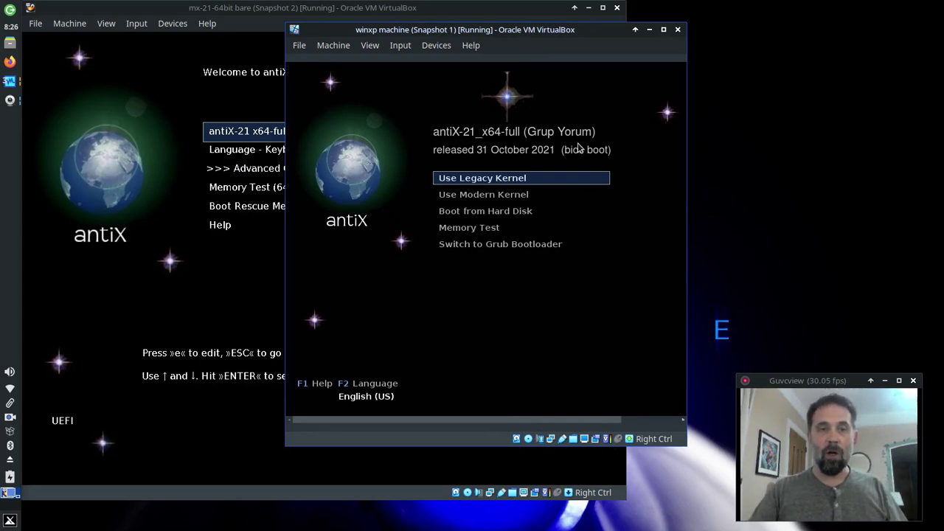
{"action": "key", "text": "Down"}
- Minimize the mx-21 window and return the winxp selection to Use Modern Kernel
{"action": "key", "text": "Down"}
{"action": "key", "text": "Down"}
{"action": "key", "text": "Down"}
{"action": "key", "text": "Up"}
{"action": "key", "text": "Up"}
{"action": "key", "text": "Up"}
{"action": "key", "text": "Up"}
{"action": "left_click", "coordinate": [588, 8]}
{"action": "key", "text": "Down"}
{"action": "key", "text": "Down"}
{"action": "key", "text": "Down"}
{"action": "key", "text": "Down"}
{"action": "key", "text": "Up"}
{"action": "key", "text": "Up"}
{"action": "key", "text": "Up"}
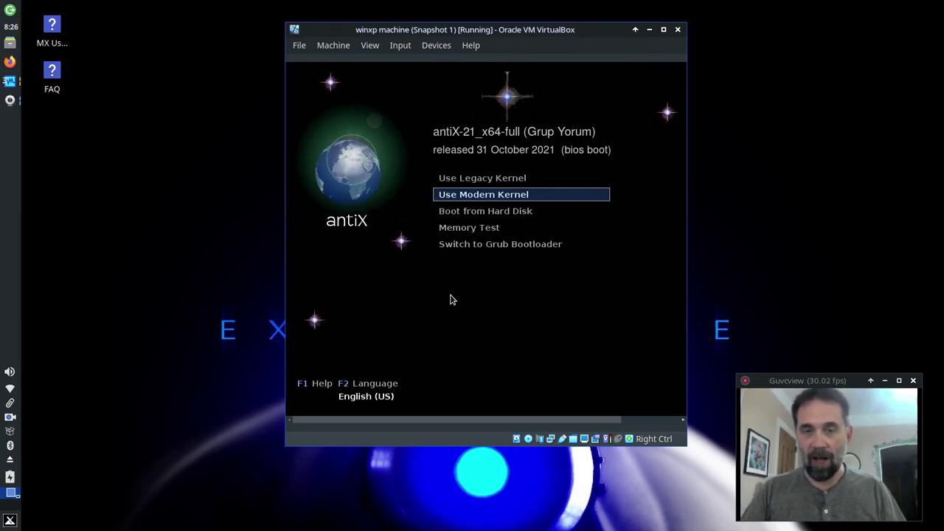
{"action": "key", "text": "Up"}
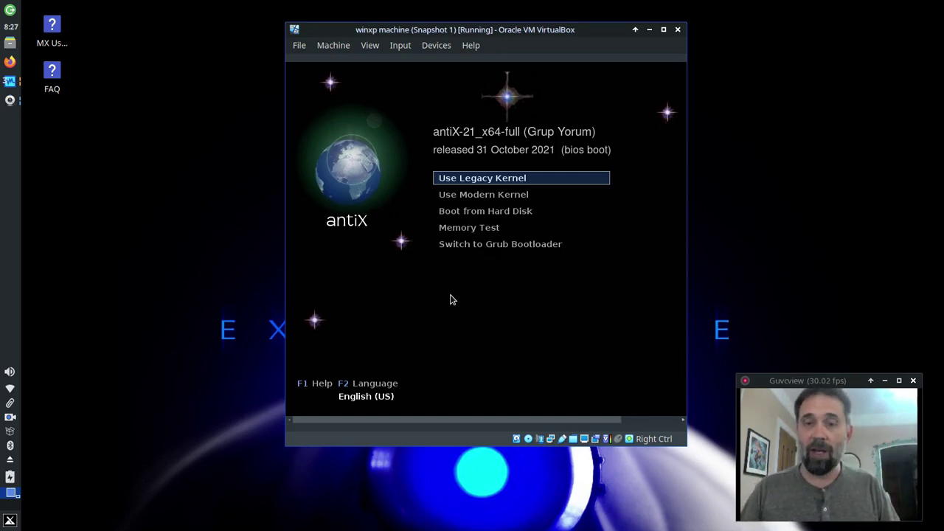
- Enter the Legacy kernel boot menu and view the F4 boot options list without changes
{"action": "key", "text": "Return"}
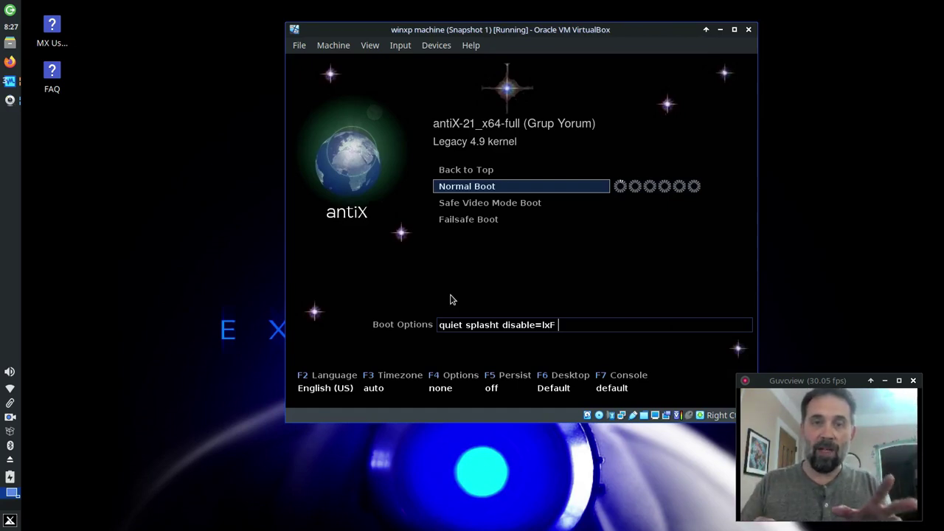
{"action": "key", "text": "Up"}
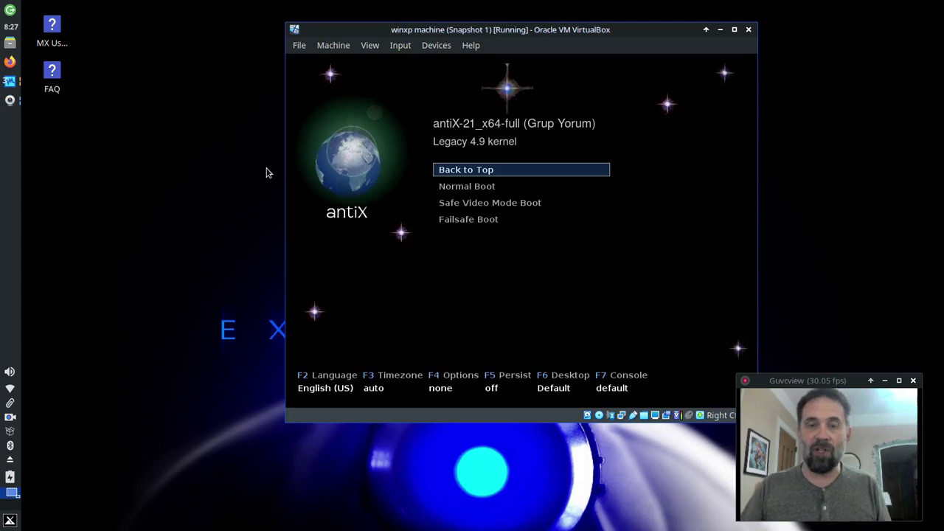
{"action": "key", "text": "F4"}
{"action": "key", "text": "Escape"}
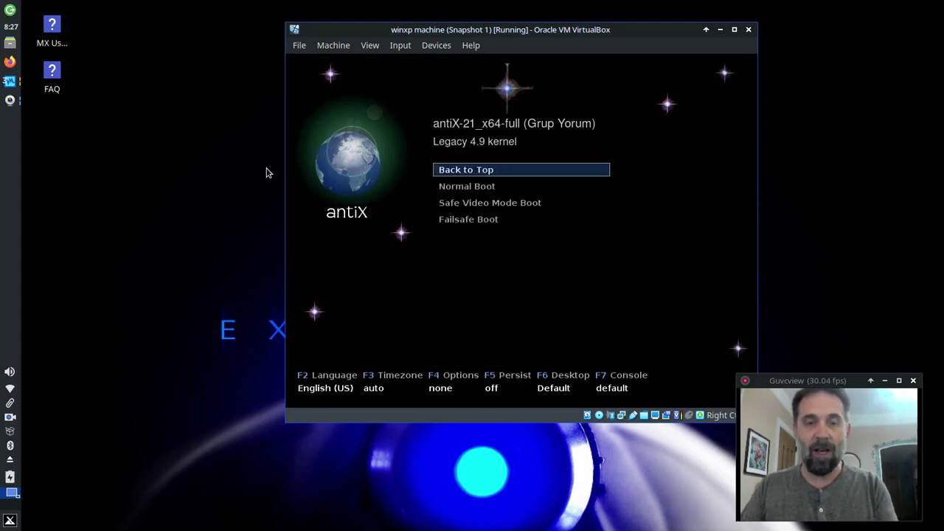
- Browse the F6 desktop list, keep Default, then minimize the winxp window
{"action": "key", "text": "F6"}
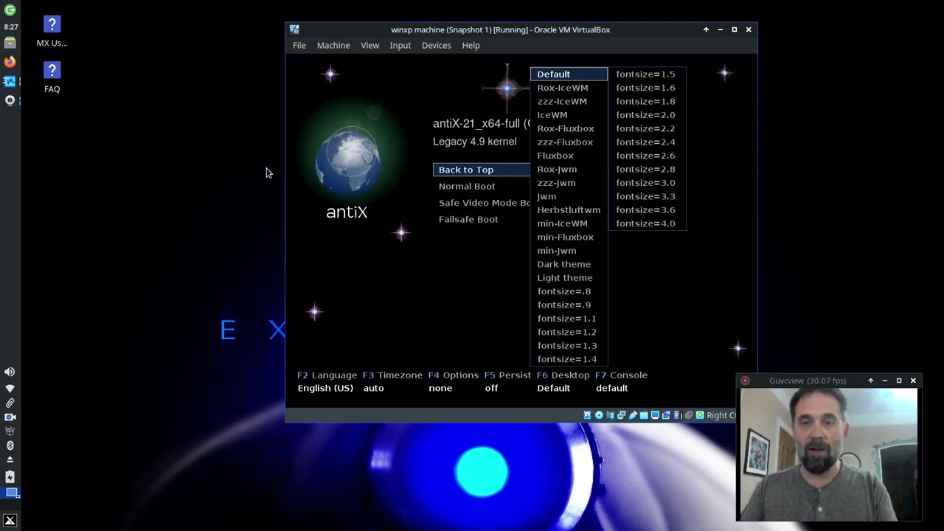
{"action": "key", "text": "Escape"}
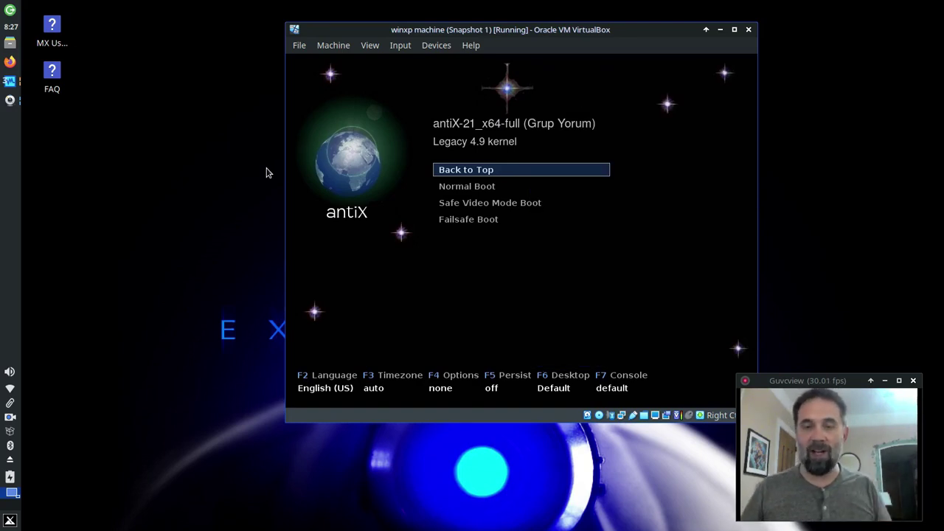
{"action": "key", "text": "F6"}
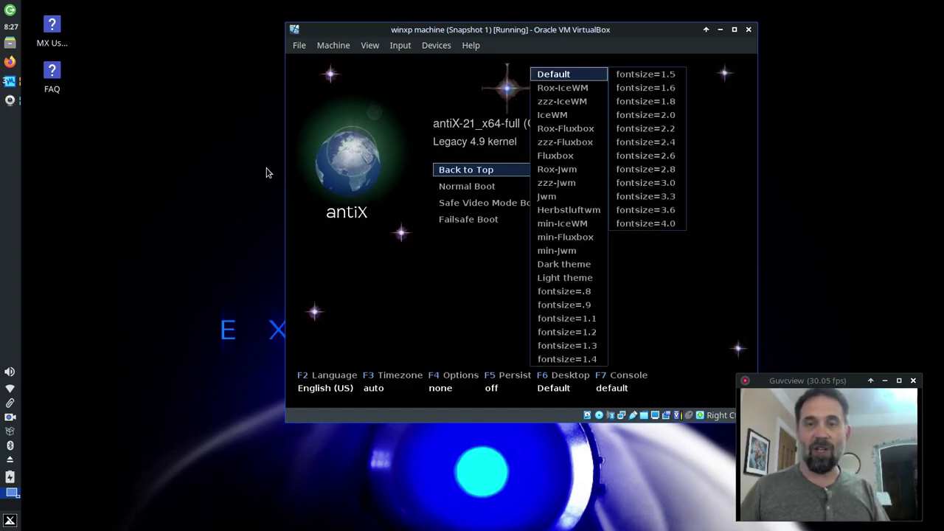
{"action": "key", "text": "Down"}
{"action": "key", "text": "Down"}
{"action": "key", "text": "Down"}
{"action": "key", "text": "Down"}
{"action": "key", "text": "Down"}
{"action": "key", "text": "Down"}
{"action": "key", "text": "Down"}
{"action": "key", "text": "Down"}
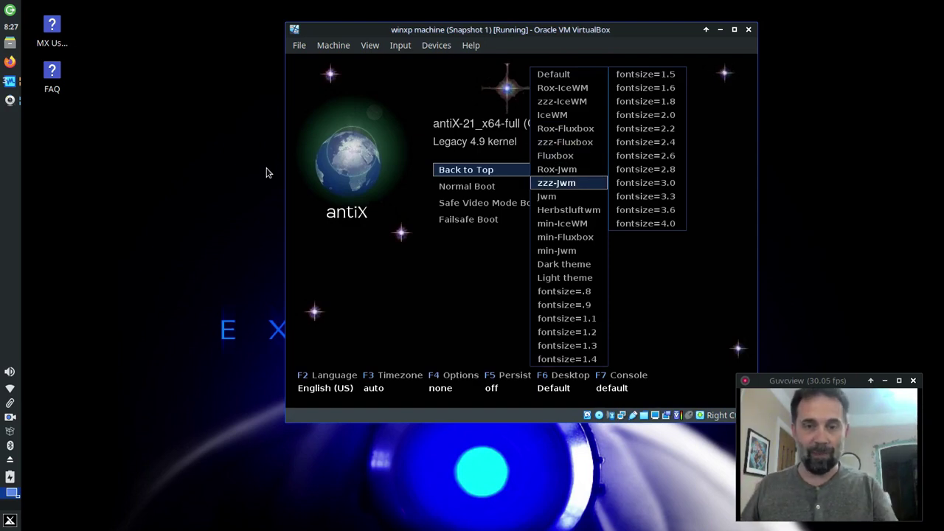
{"action": "key", "text": "Escape"}
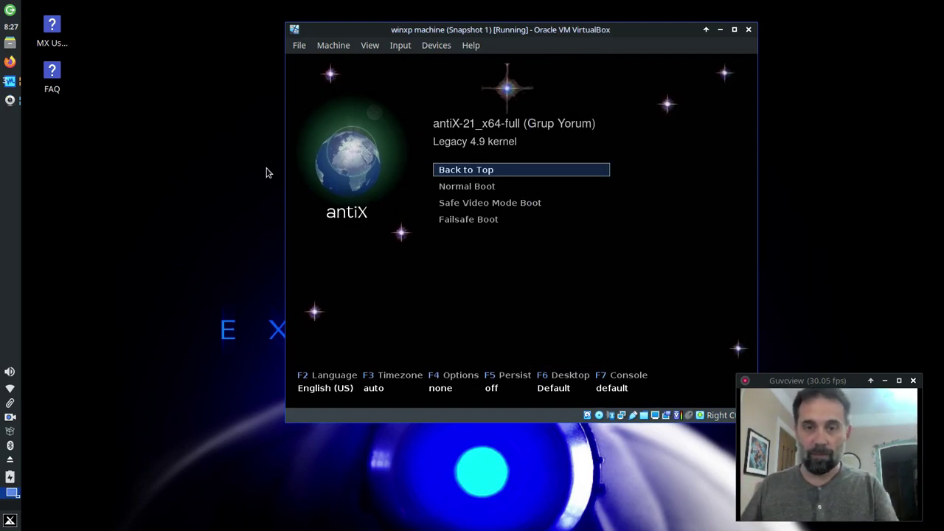
{"action": "left_click", "coordinate": [722, 29]}
- Restore the mx-21-64bit bare VM window and shift it to the right
{"action": "left_click", "coordinate": [6, 83]}
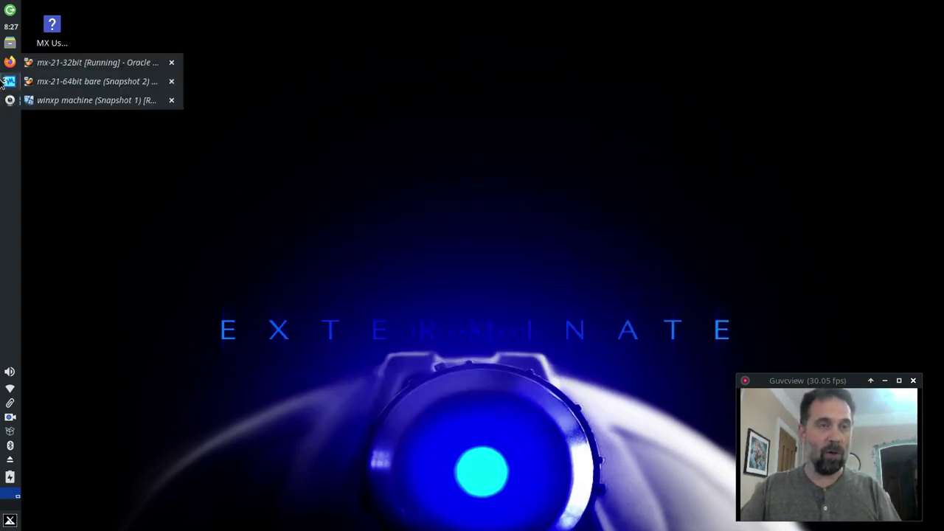
{"action": "left_click", "coordinate": [44, 83]}
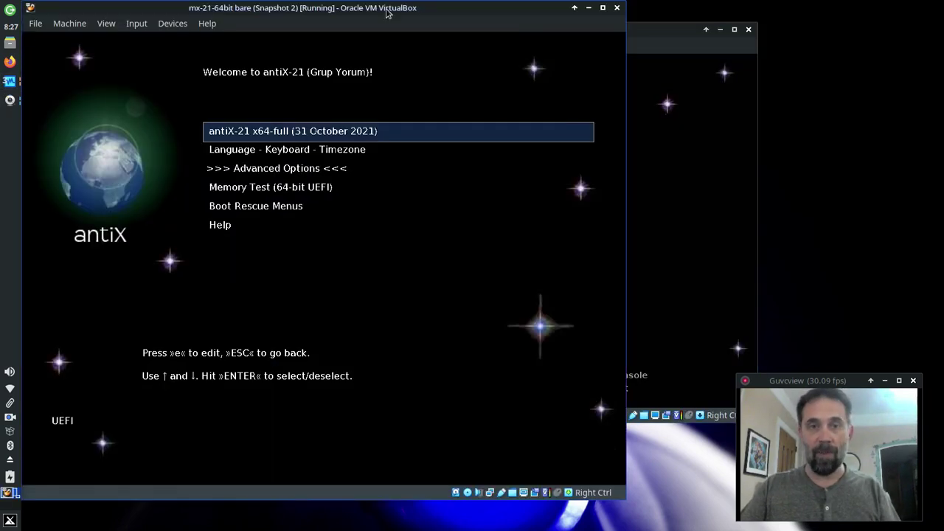
{"action": "left_click_drag", "start_coordinate": [387, 11], "coordinate": [477, 10]}
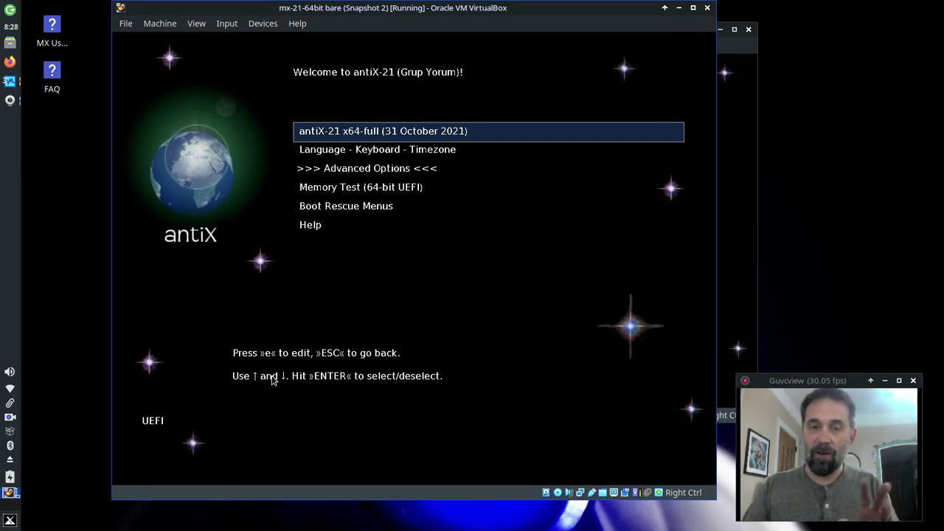
- In Advanced Options, set the kernel to 5.10 Modern and return to the main menu
{"action": "key", "text": "Down"}
{"action": "key", "text": "Down"}
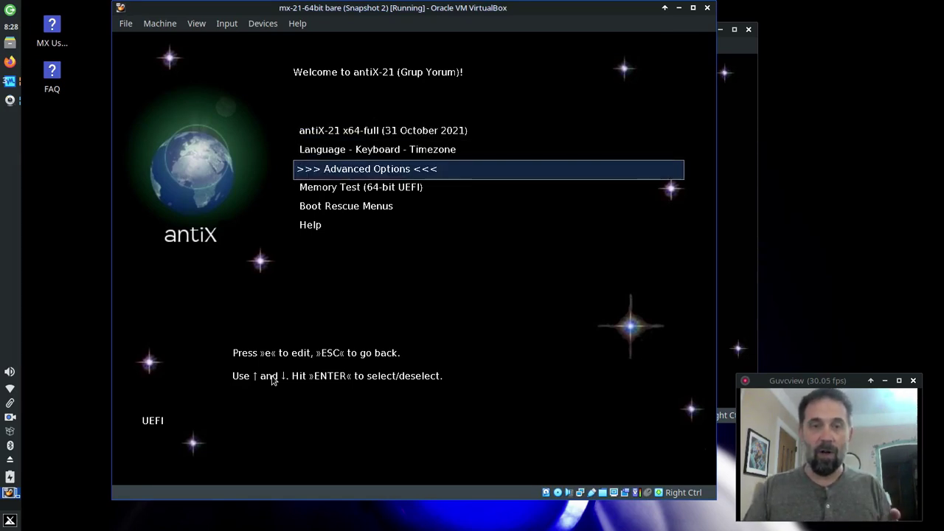
{"action": "key", "text": "Return"}
{"action": "key", "text": "Down"}
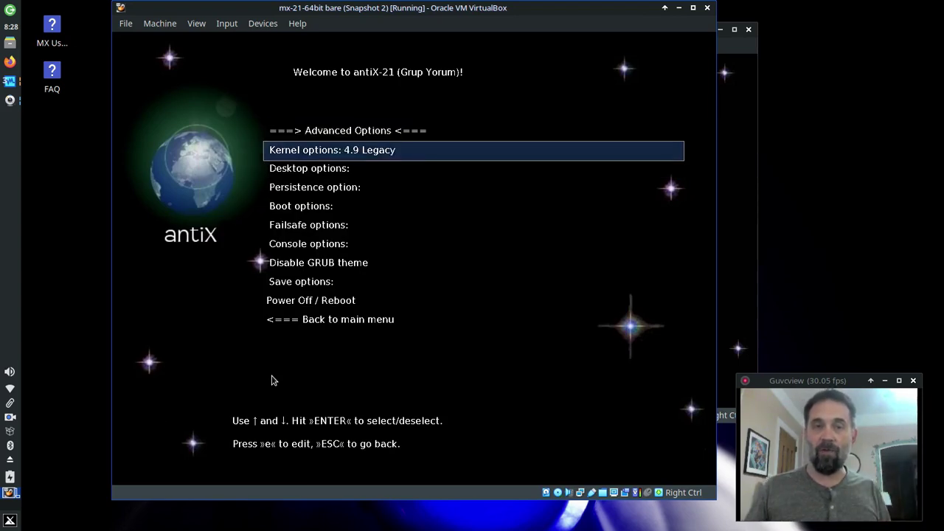
{"action": "key", "text": "Return"}
{"action": "key", "text": "Down"}
{"action": "key", "text": "Return"}
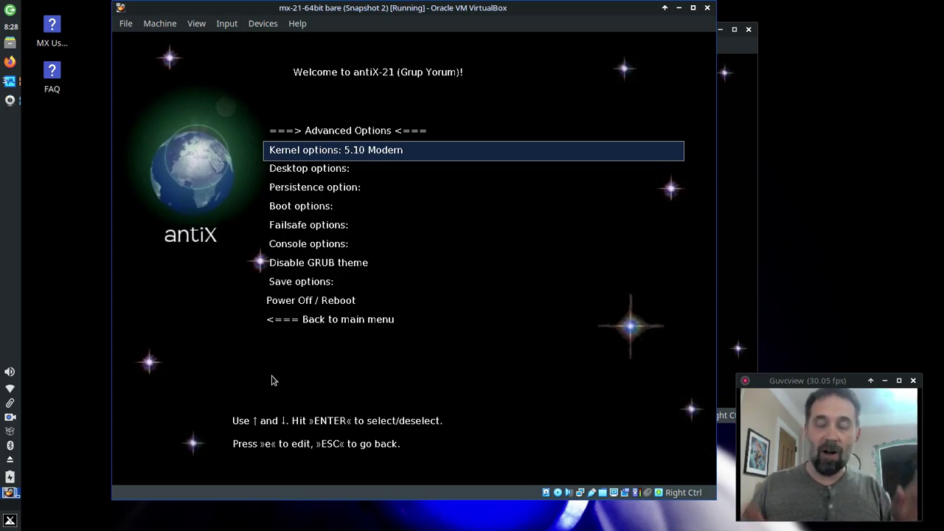
{"action": "key", "text": "Down"}
{"action": "key", "text": "Down"}
{"action": "key", "text": "Down"}
{"action": "key", "text": "Down"}
{"action": "key", "text": "Down"}
{"action": "key", "text": "Down"}
{"action": "key", "text": "Down"}
{"action": "key", "text": "Down"}
{"action": "key", "text": "Down"}
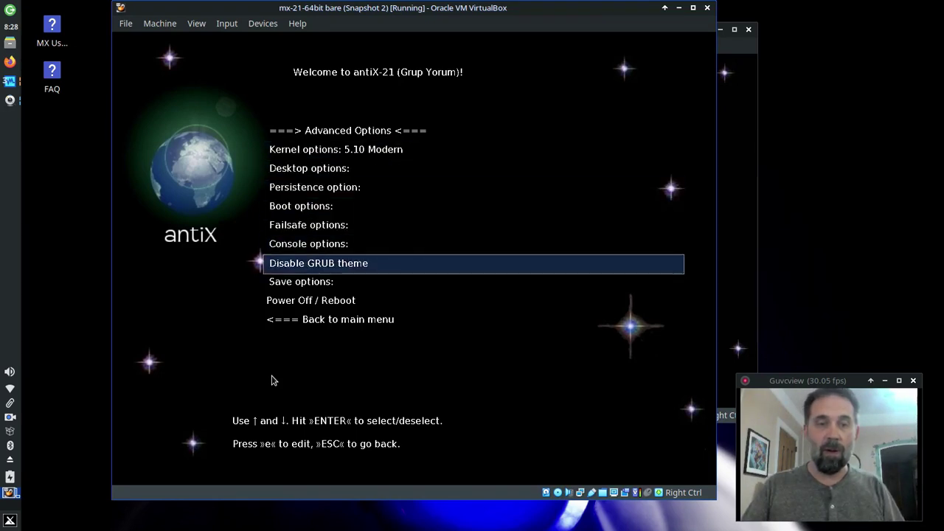
{"action": "key", "text": "Return"}
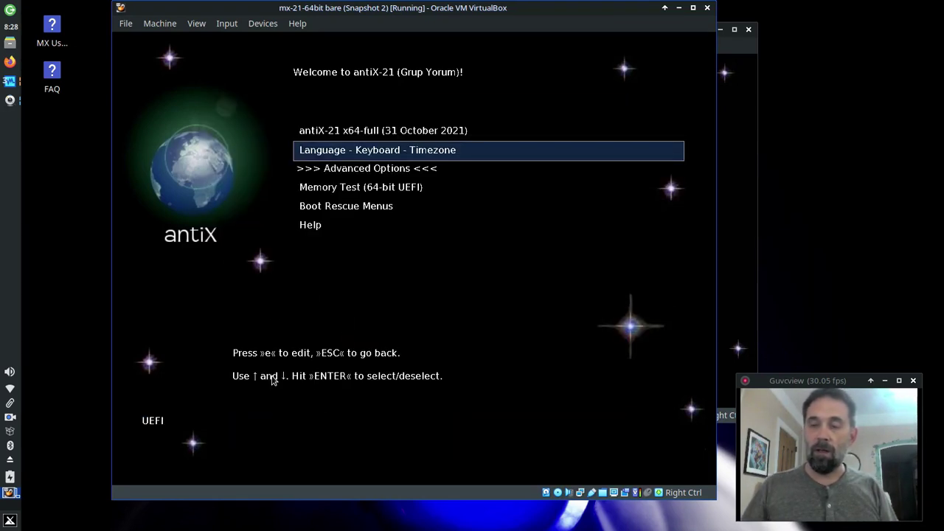